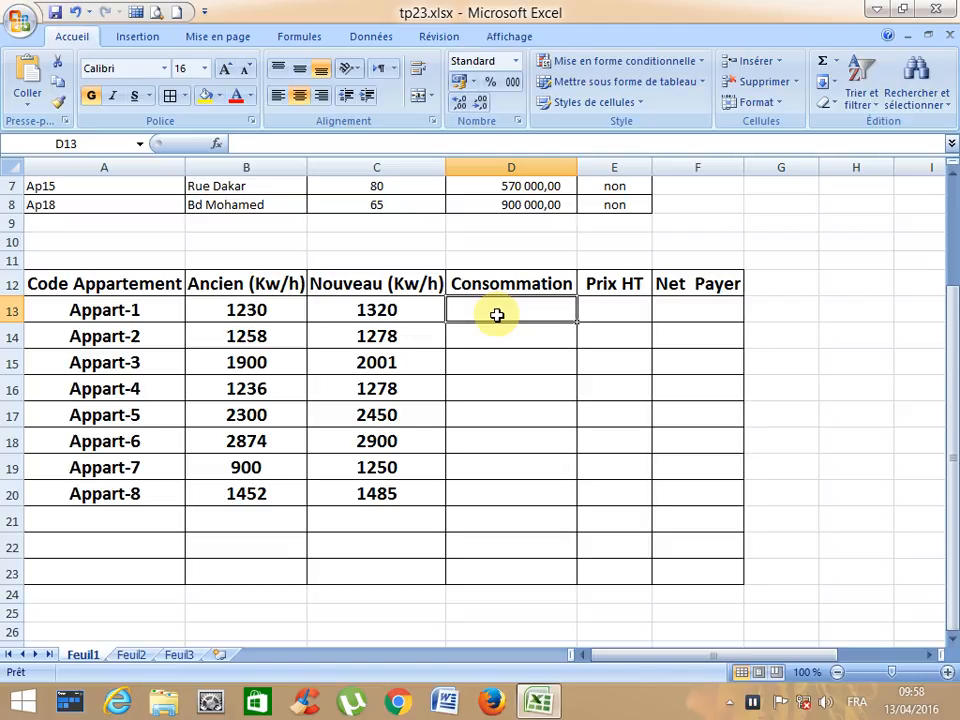
{"action": "left_click", "coordinate": [613, 309]}
{"action": "left_click", "coordinate": [686, 309]}
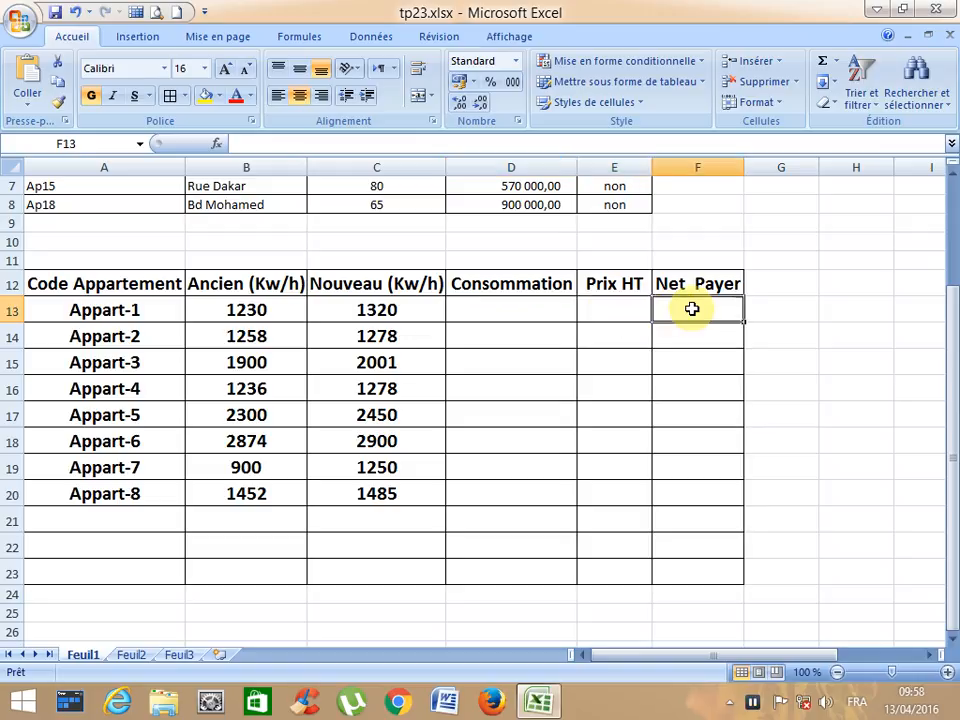
Calculate the Consommation for Appart-1 in D13 with =C13-B13 and fill the formula down to D20
{"action": "left_click", "coordinate": [549, 311]}
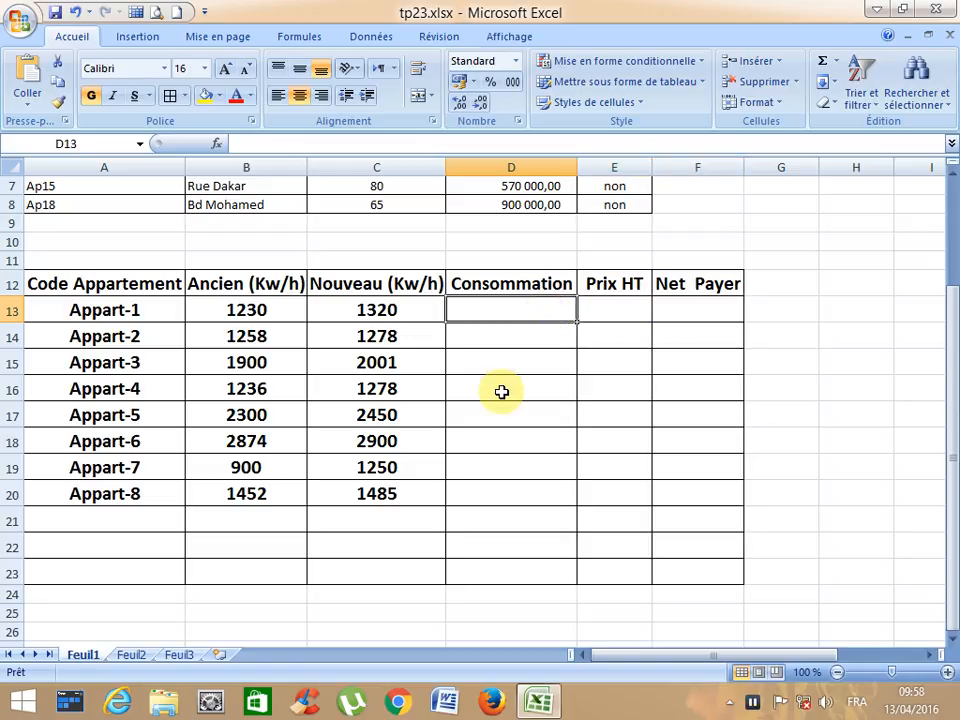
{"action": "type", "text": "="}
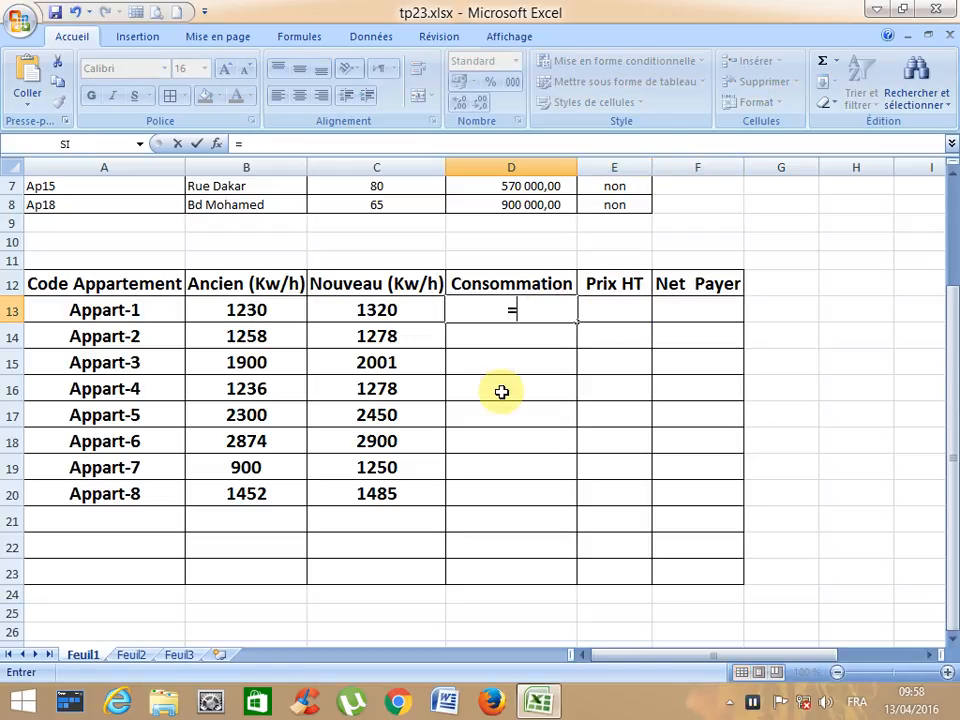
{"action": "left_click", "coordinate": [405, 316]}
{"action": "type", "text": "-"}
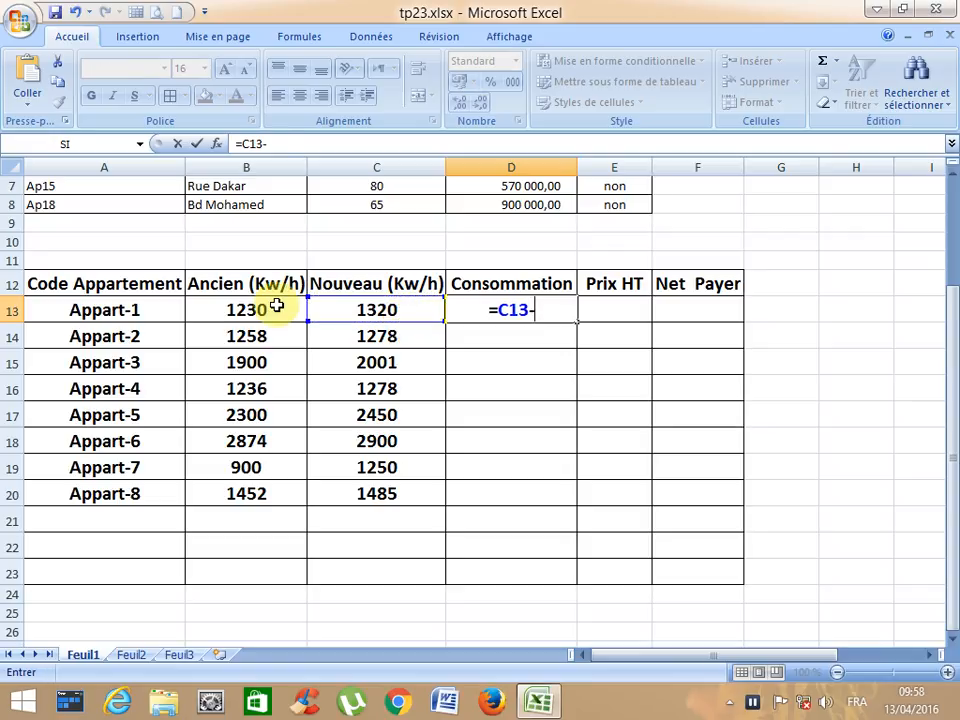
{"action": "left_click", "coordinate": [278, 304]}
{"action": "key", "text": "Return"}
{"action": "left_click", "coordinate": [497, 309]}
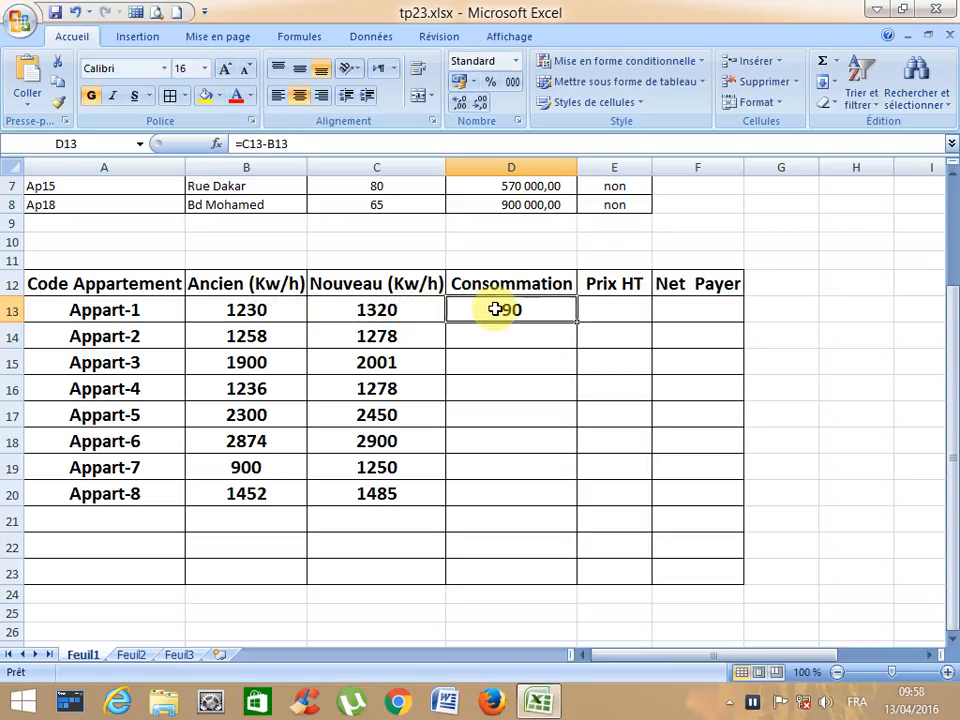
{"action": "left_click_drag", "start_coordinate": [580, 325], "coordinate": [575, 495]}
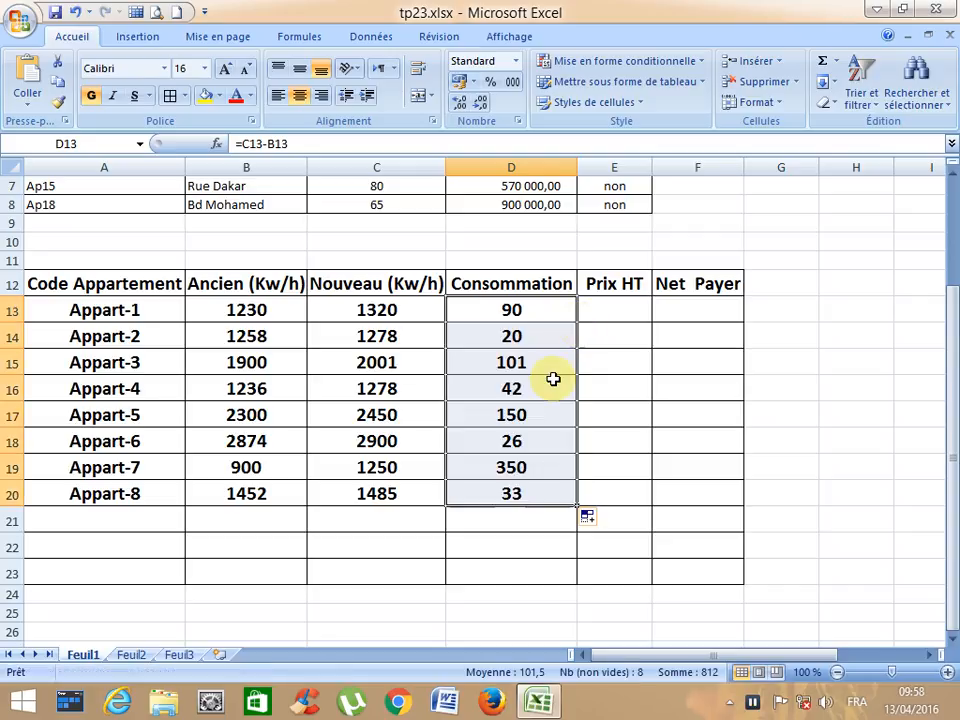
Insert the SI function in the Prix HT cell E13 with the logical test D13<=30
{"action": "left_click", "coordinate": [613, 315]}
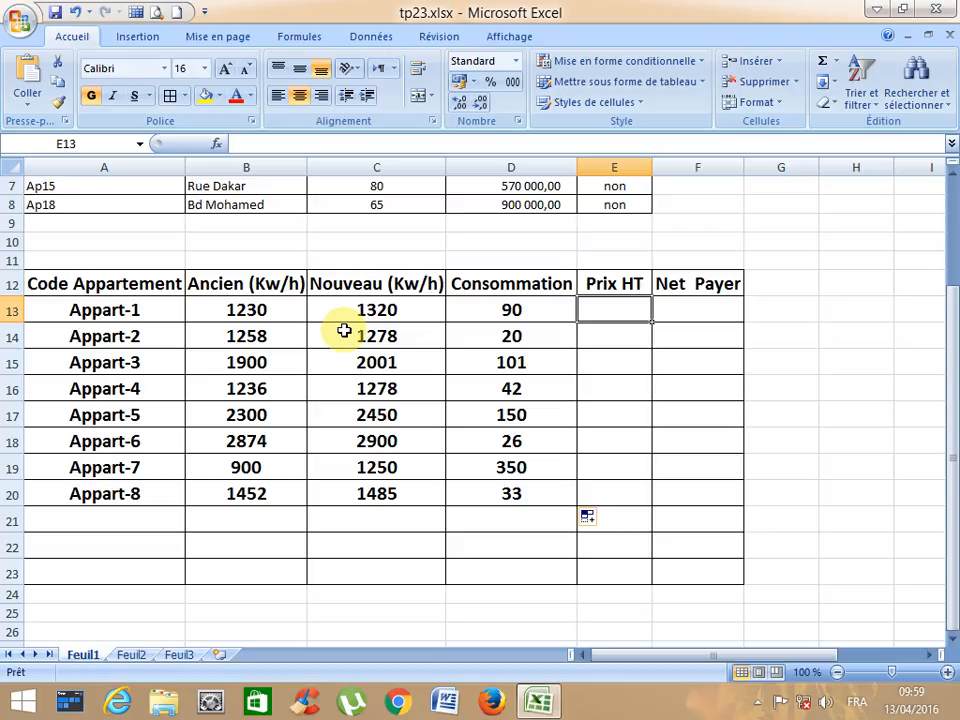
{"action": "left_click", "coordinate": [214, 145]}
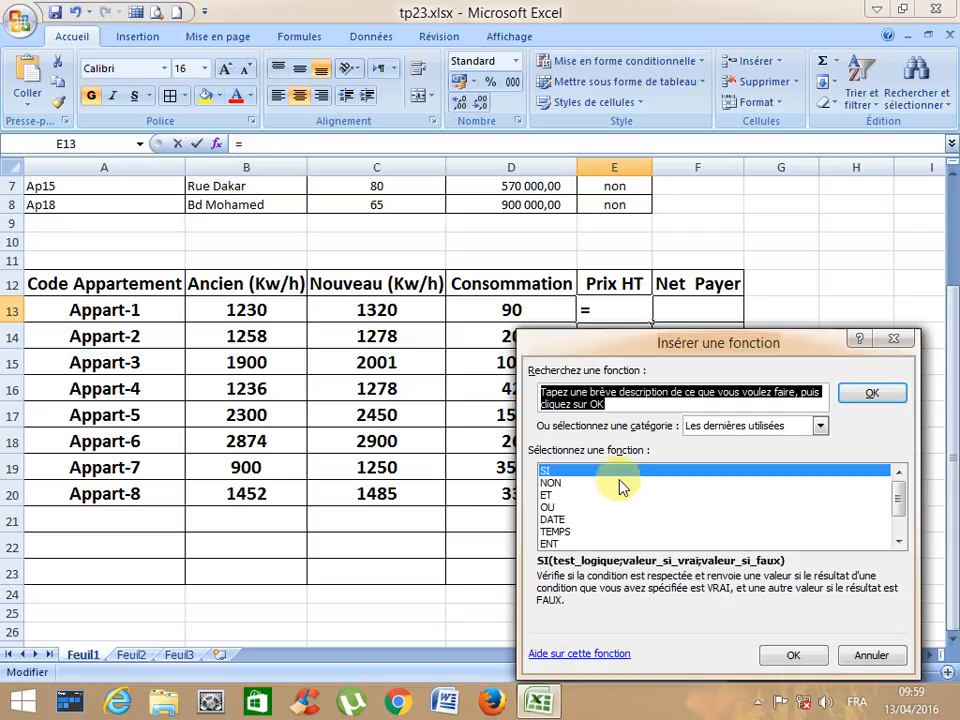
{"action": "left_click", "coordinate": [791, 655]}
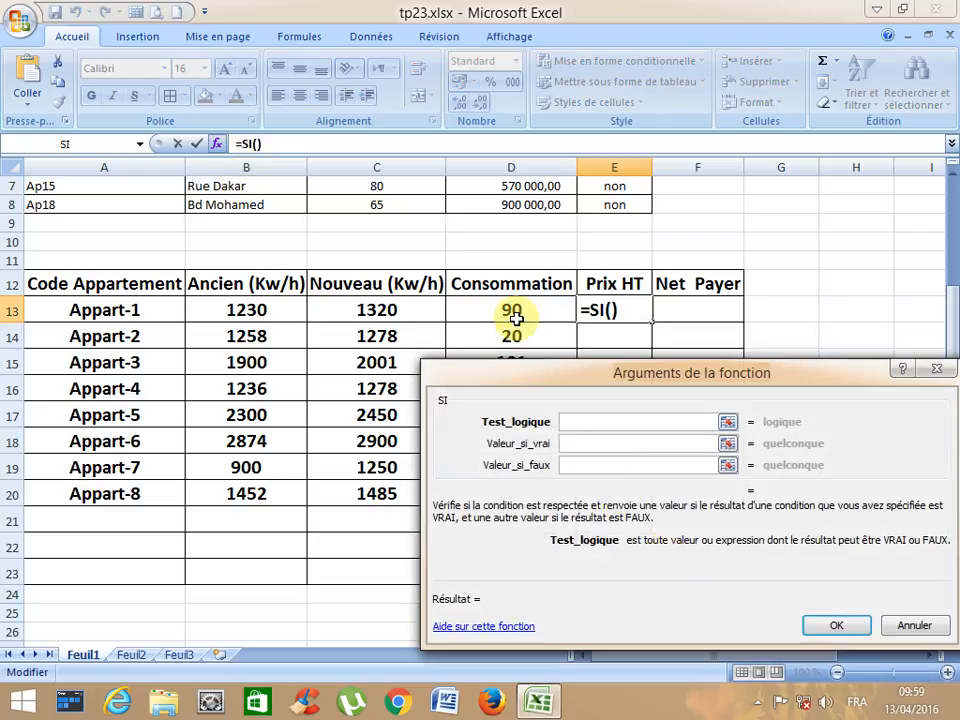
{"action": "left_click", "coordinate": [512, 312]}
{"action": "type", "text": "<"}
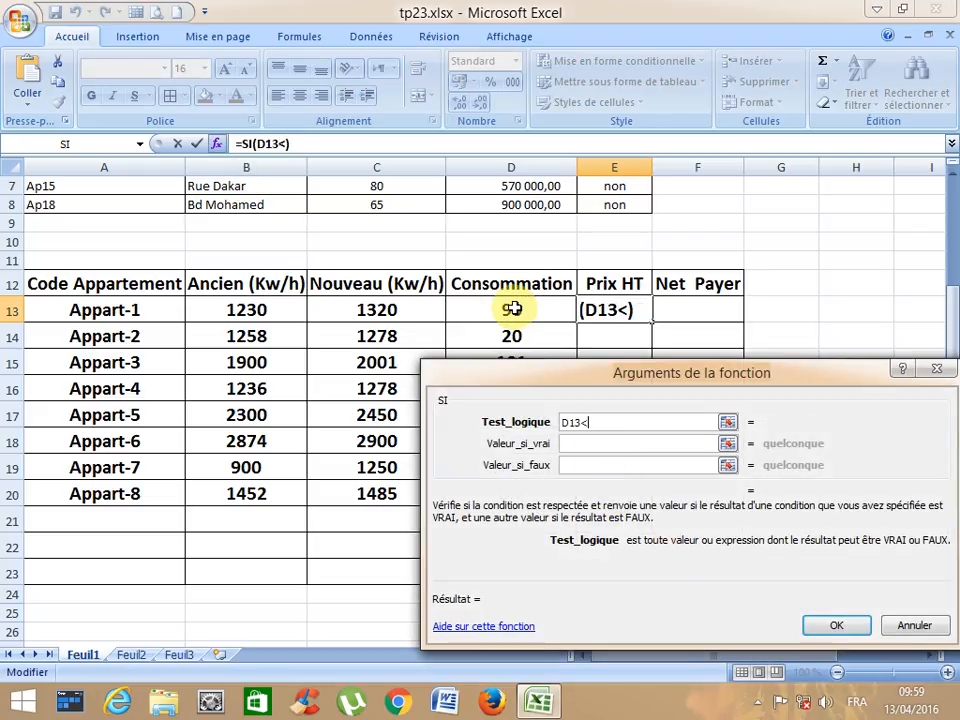
{"action": "type", "text": "=3"}
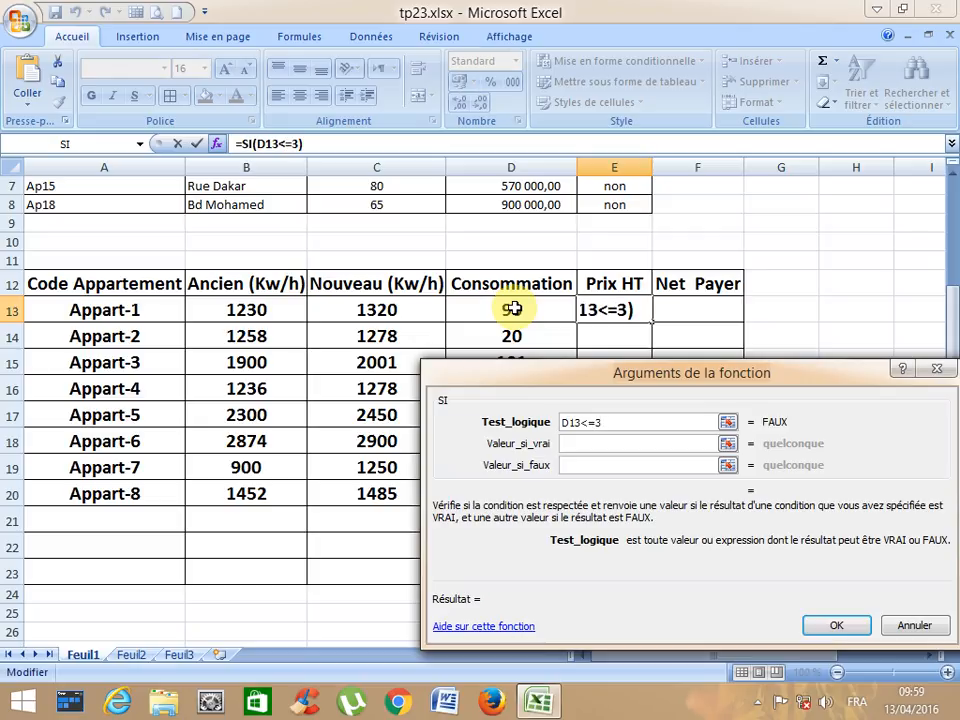
{"action": "type", "text": "0"}
Set the SI function's value if true to D13*2
{"action": "left_click", "coordinate": [615, 443]}
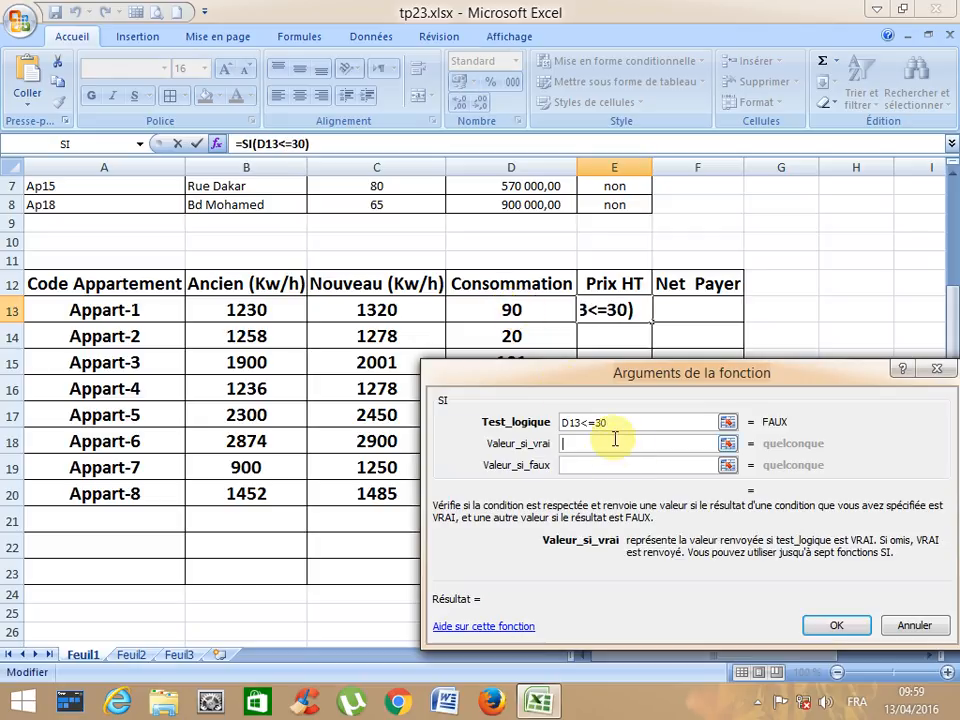
{"action": "left_click", "coordinate": [521, 314]}
{"action": "type", "text": "*"}
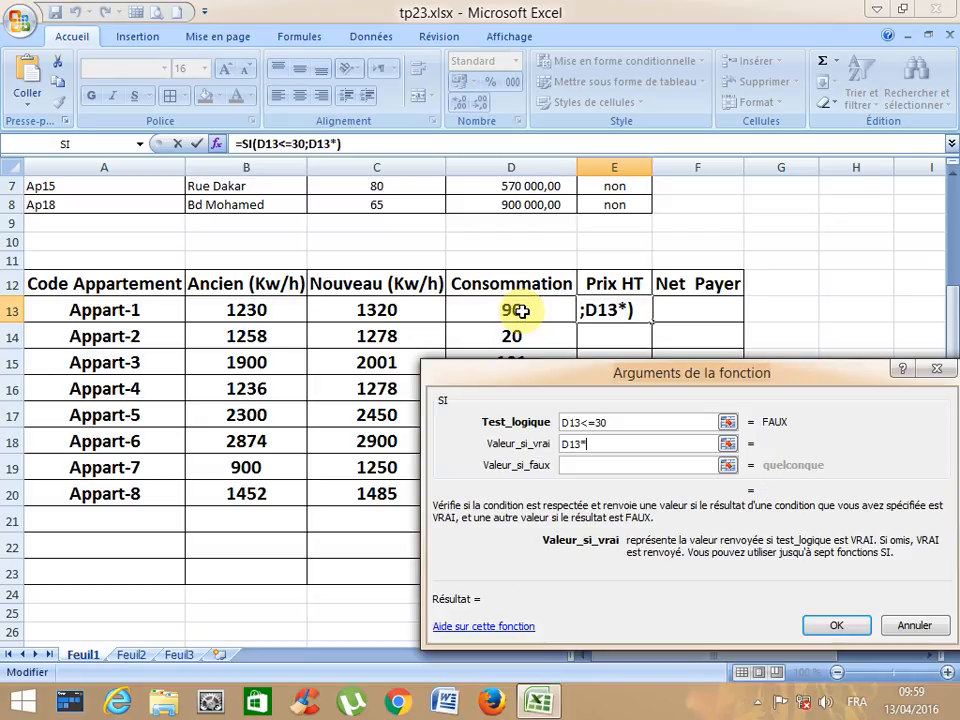
{"action": "type", "text": "2"}
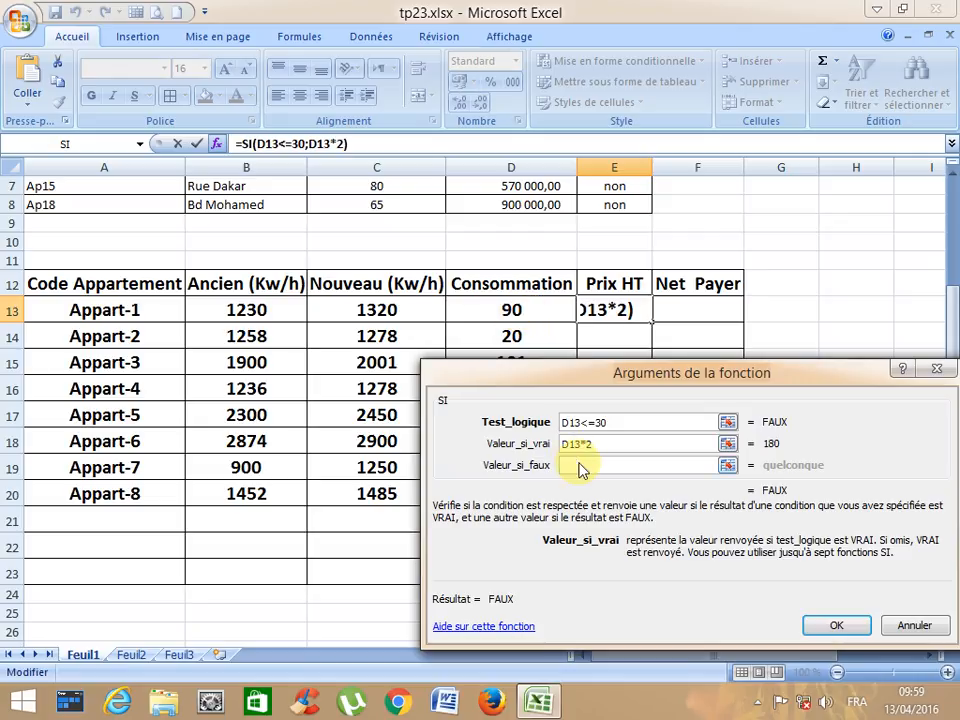
Nest a second SI function as the value if false, with the logical test D13<=50
{"action": "key", "text": "Tab"}
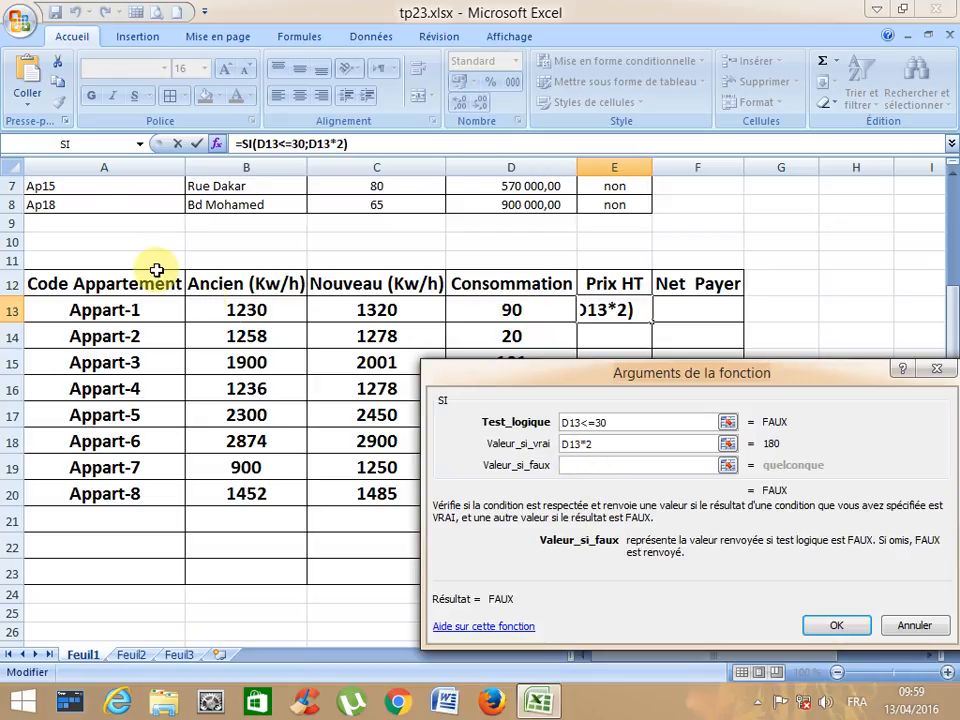
{"action": "left_click", "coordinate": [86, 146]}
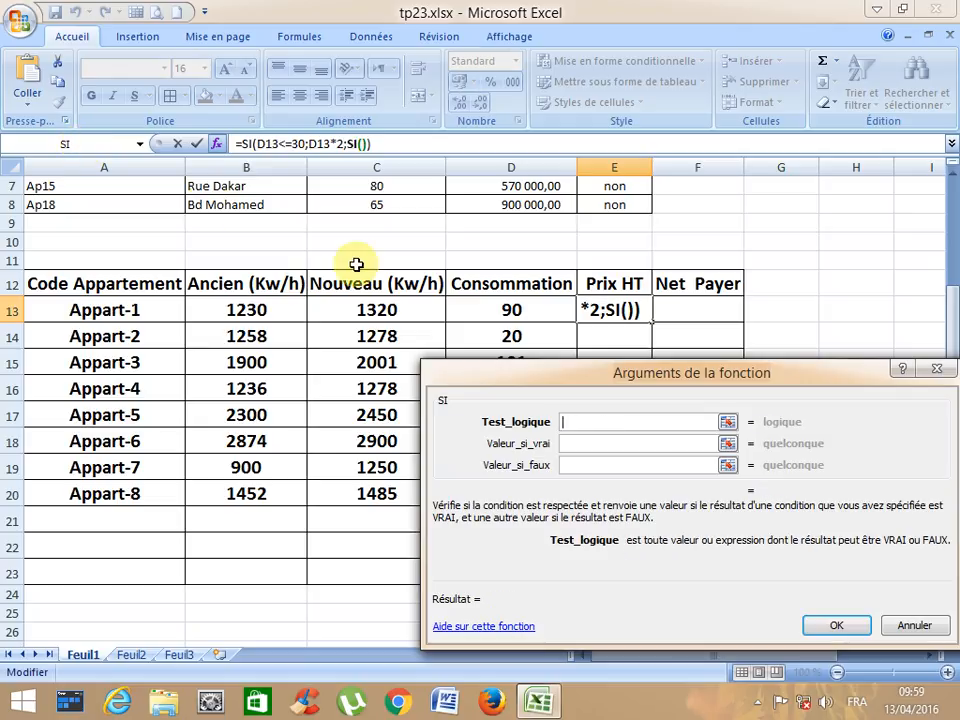
{"action": "left_click", "coordinate": [500, 311]}
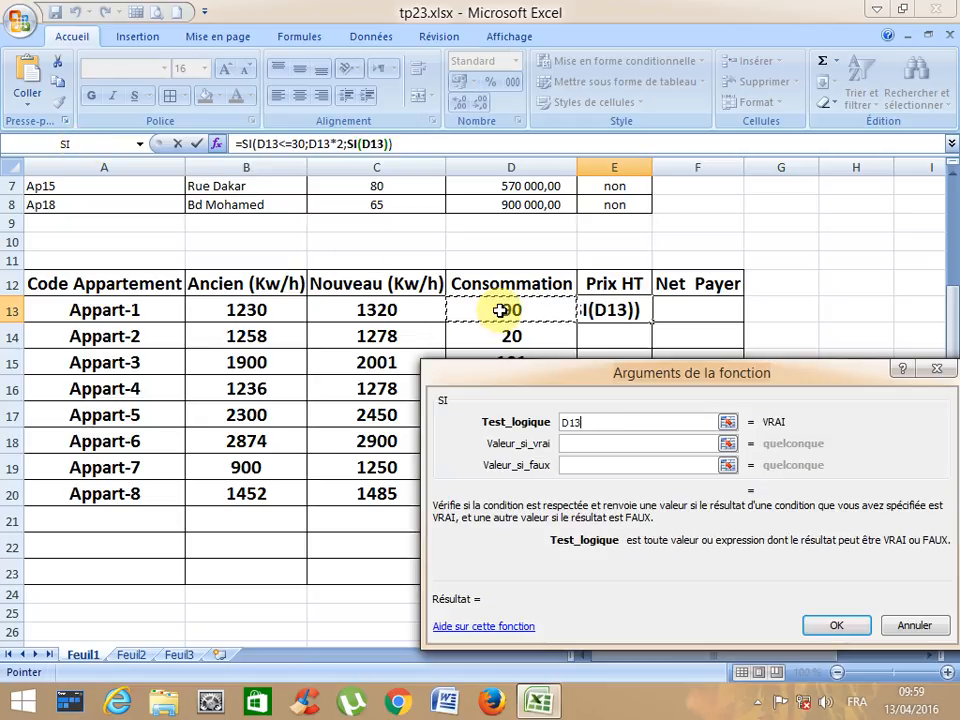
{"action": "type", "text": "<="}
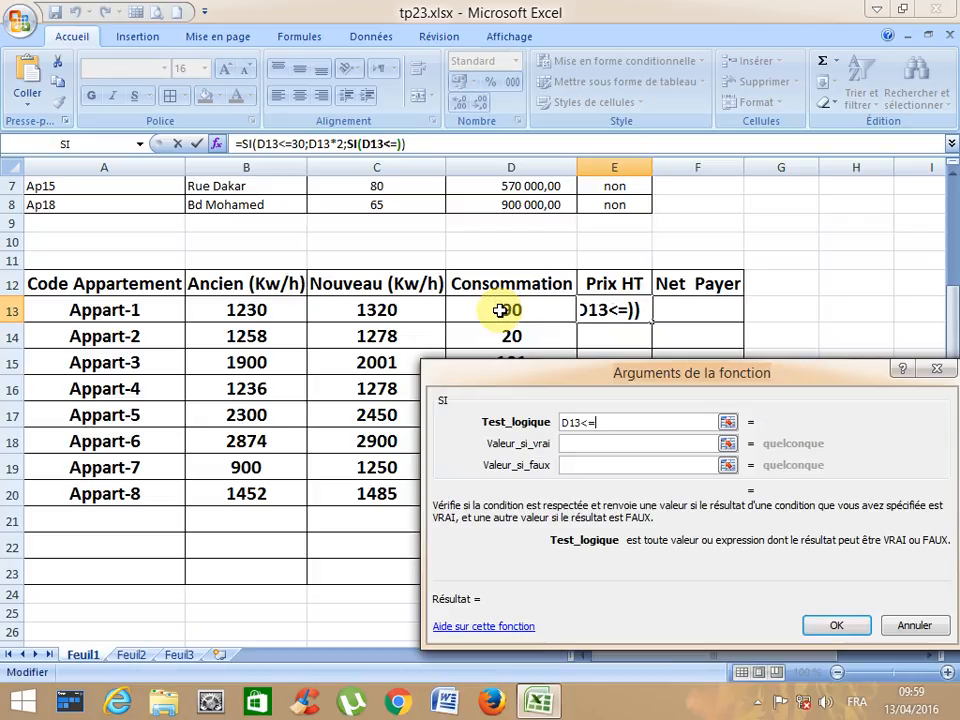
{"action": "type", "text": "50"}
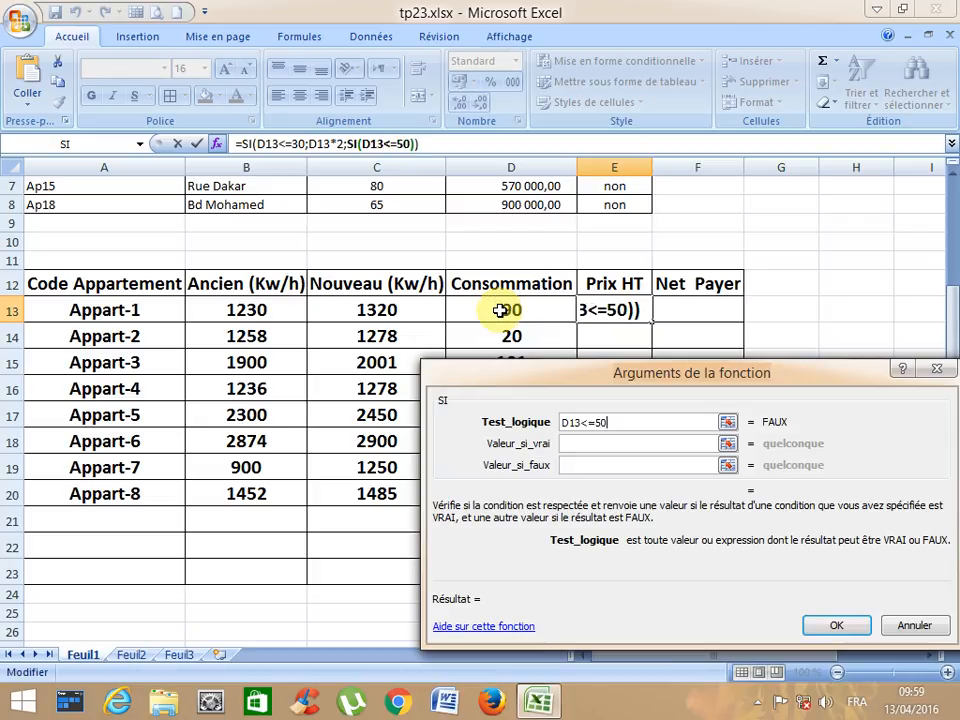
Set the nested SI function's value if true to (30*2)+(D13-30)*4,5
{"action": "left_click", "coordinate": [584, 446]}
{"action": "type", "text": "("}
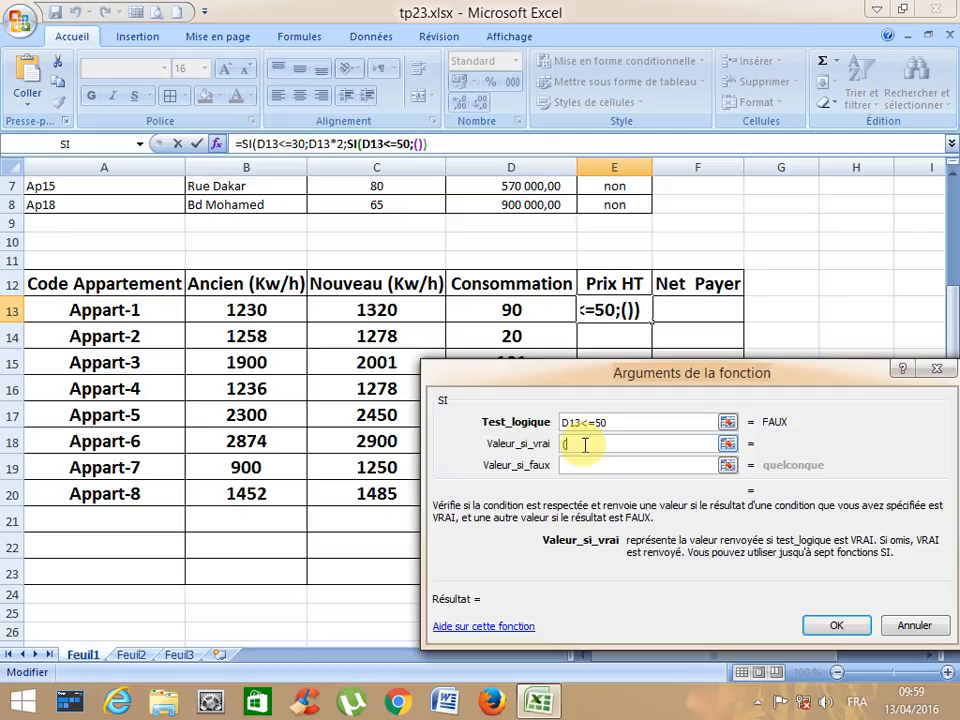
{"action": "type", "text": "30"}
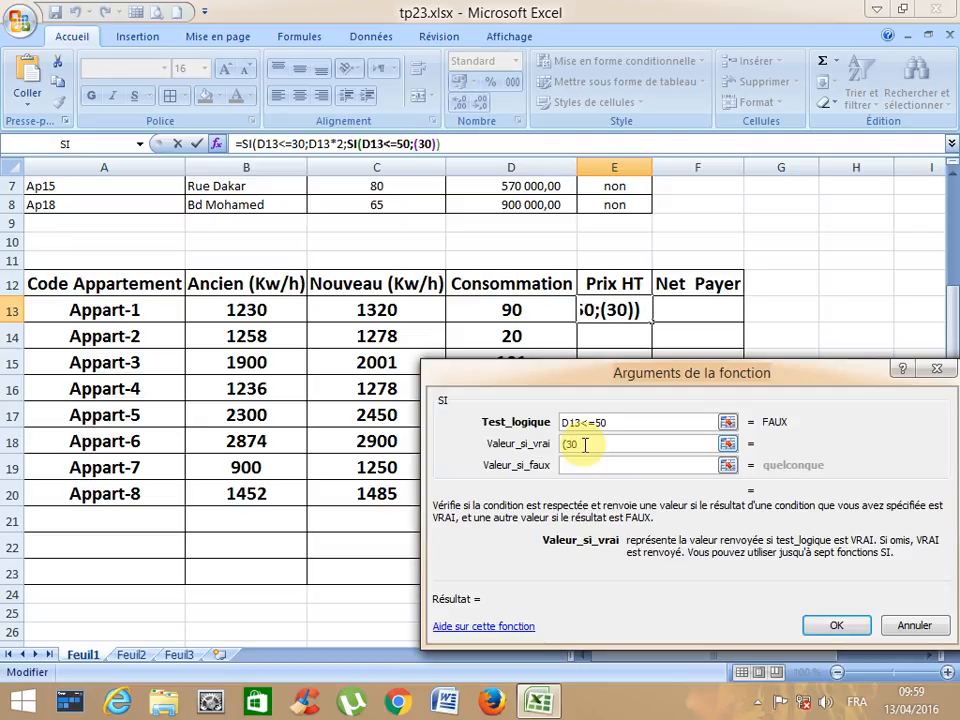
{"action": "type", "text": "*2"}
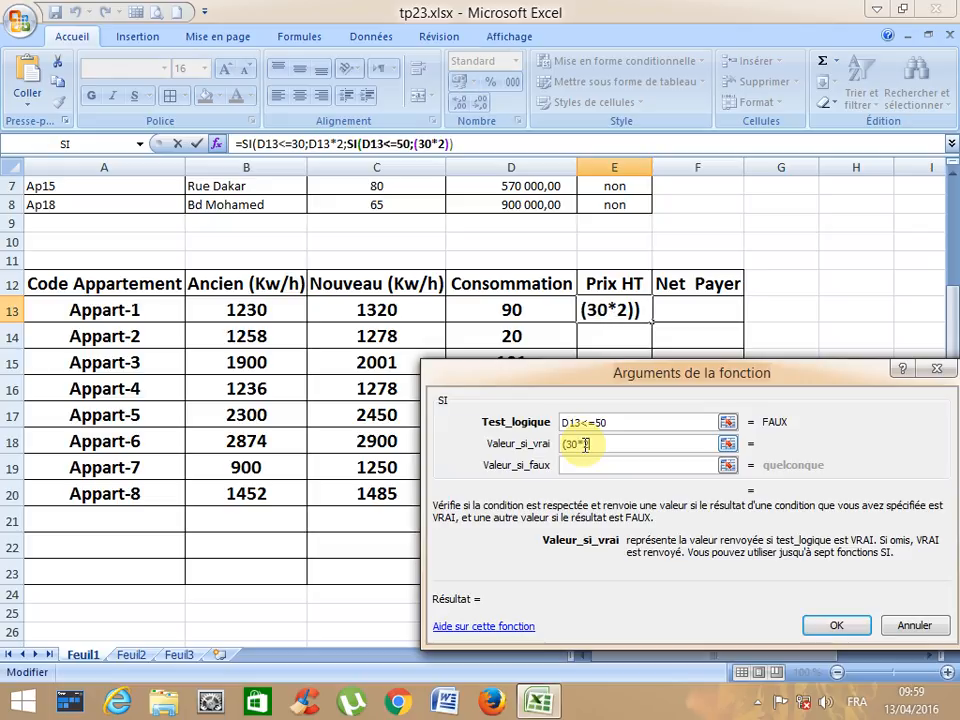
{"action": "type", "text": ")+("}
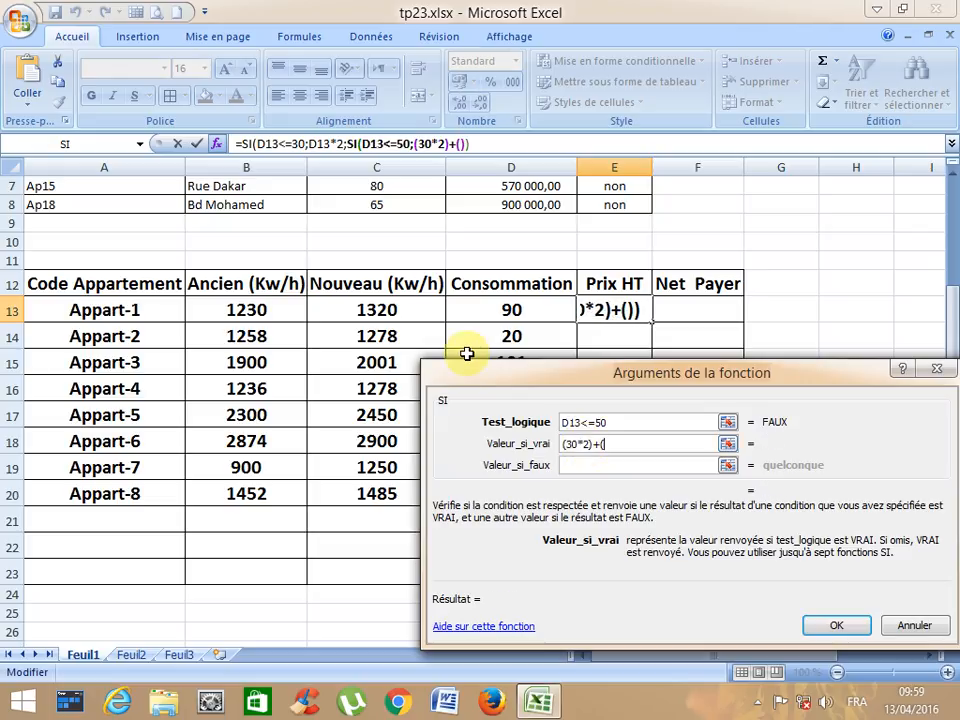
{"action": "left_click", "coordinate": [494, 311]}
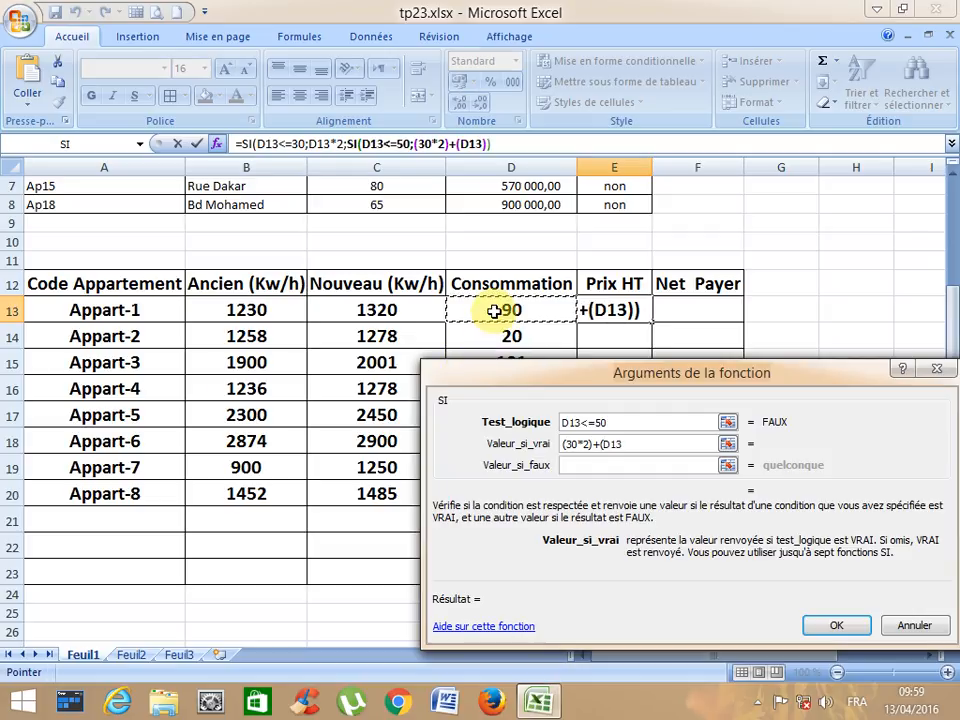
{"action": "type", "text": "-"}
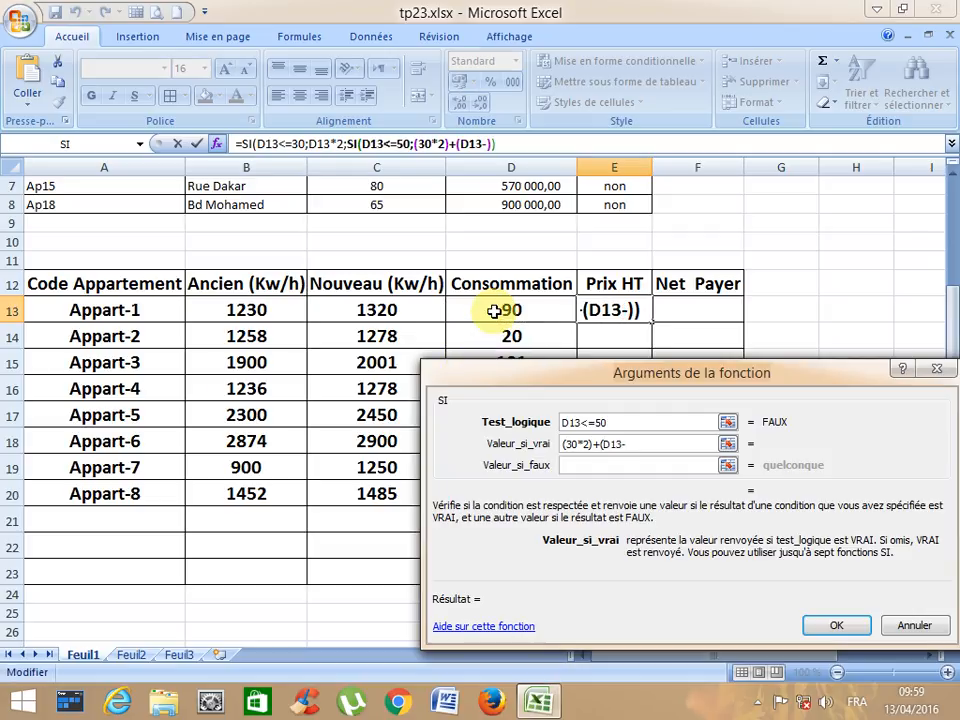
{"action": "type", "text": "30)"}
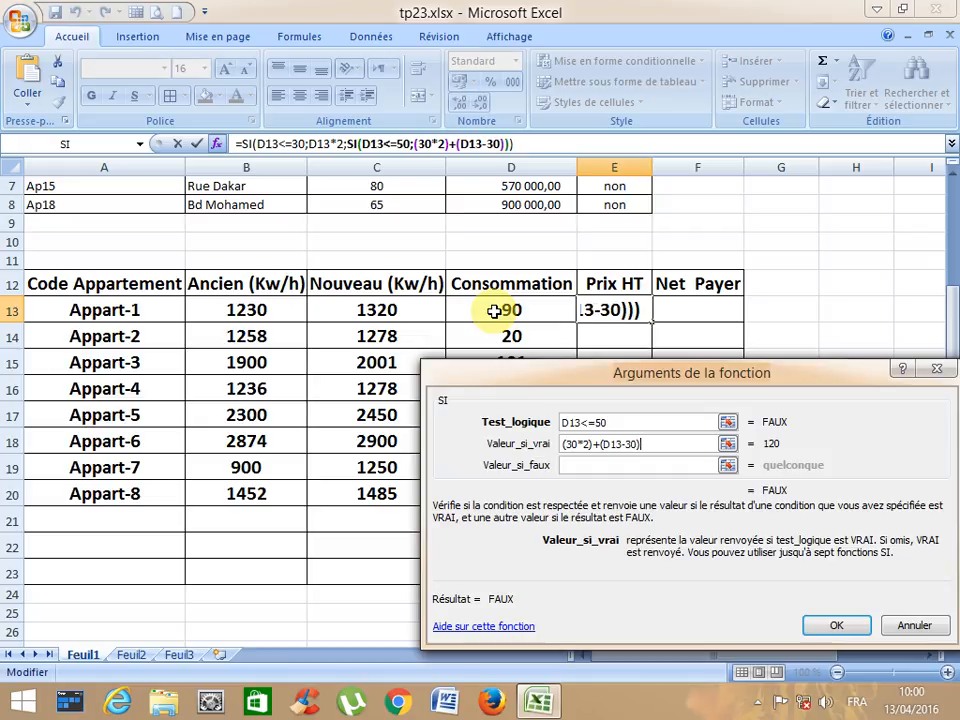
{"action": "type", "text": "*"}
{"action": "type", "text": "4"}
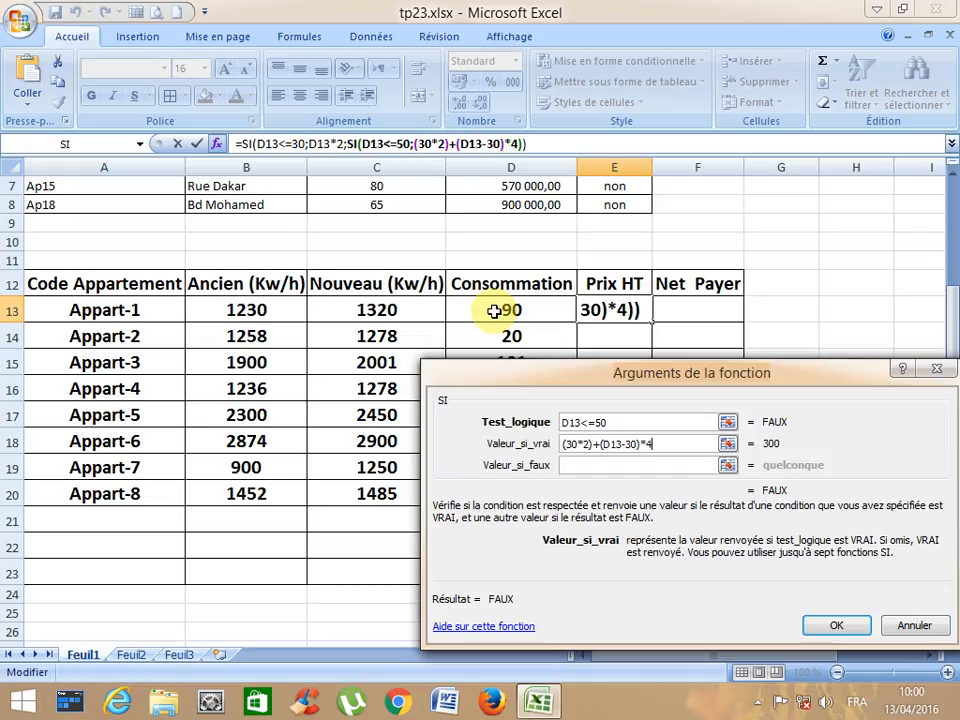
{"action": "type", "text": ",5"}
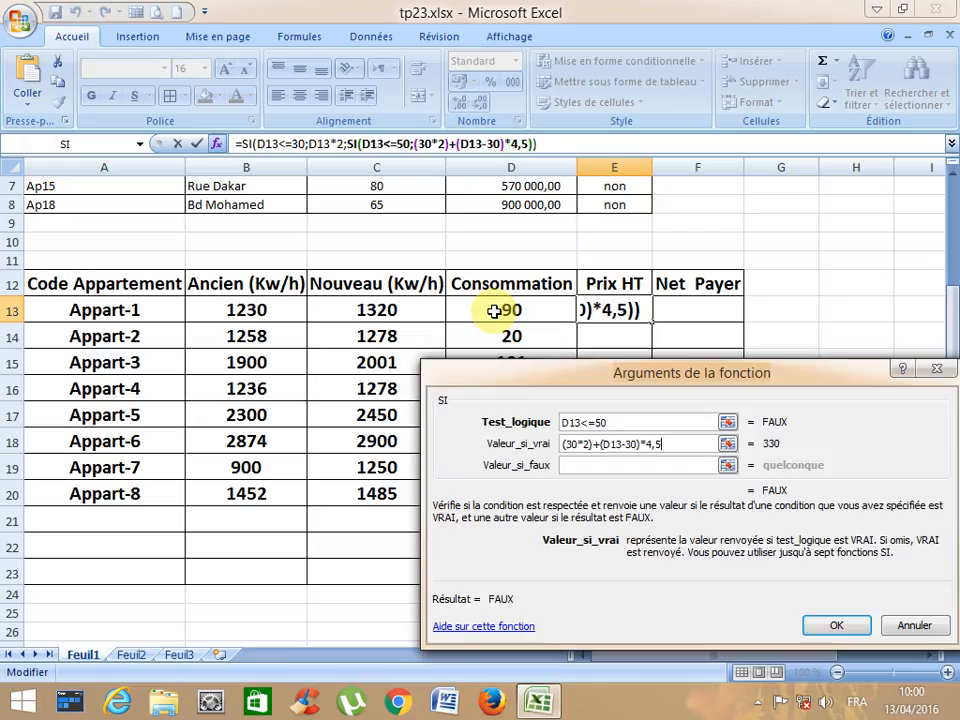
Start the nested SI function's value if false with (30*2)+(20*4,5)
{"action": "left_click", "coordinate": [604, 464]}
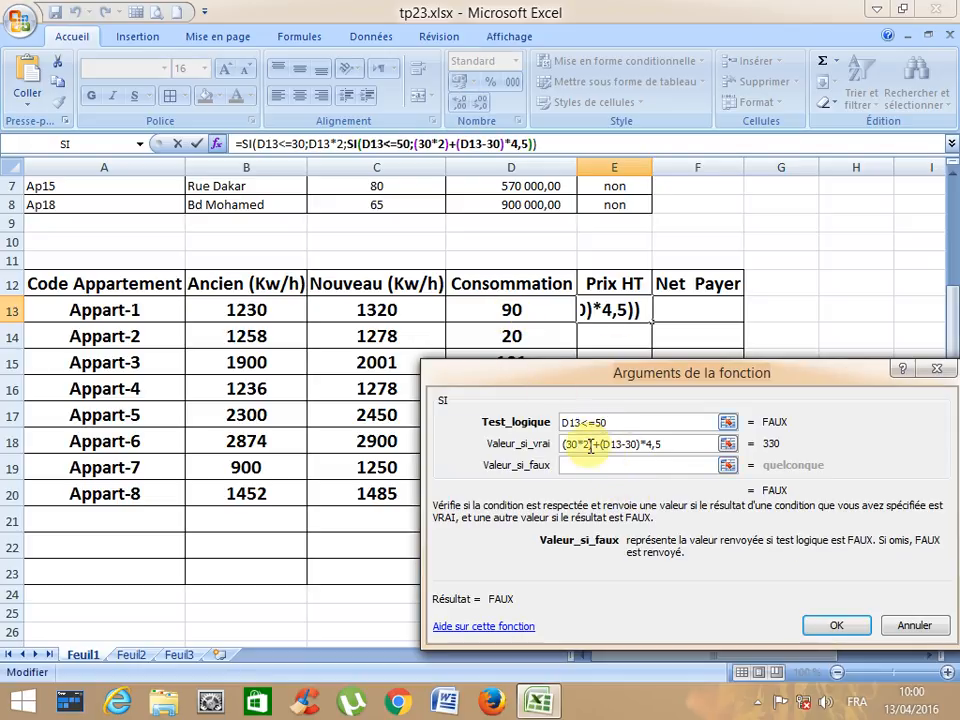
{"action": "type", "text": "("}
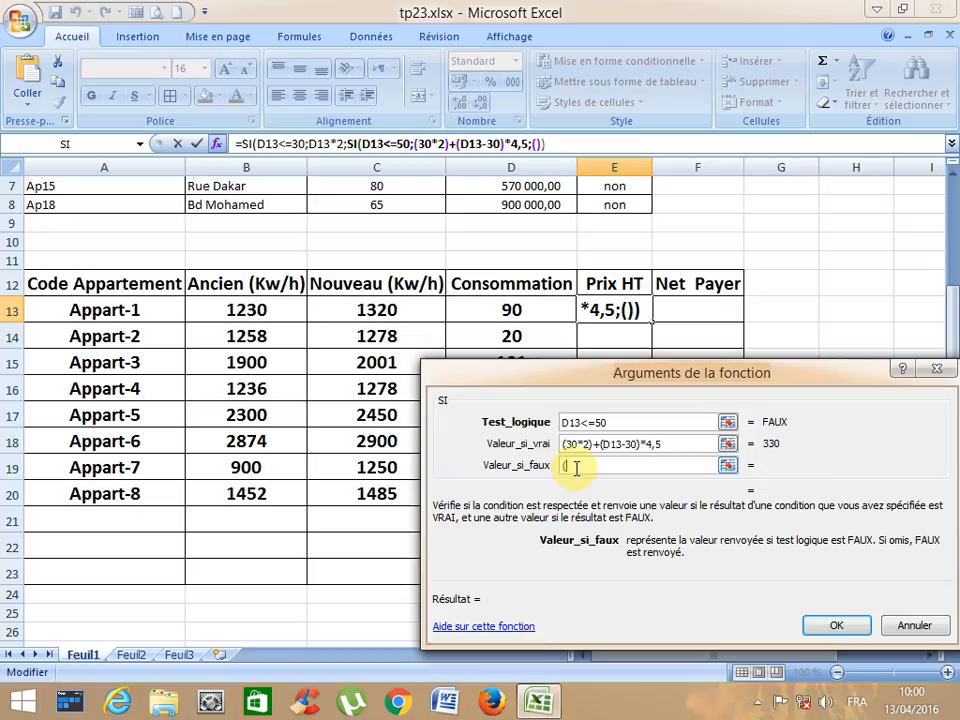
{"action": "type", "text": "30"}
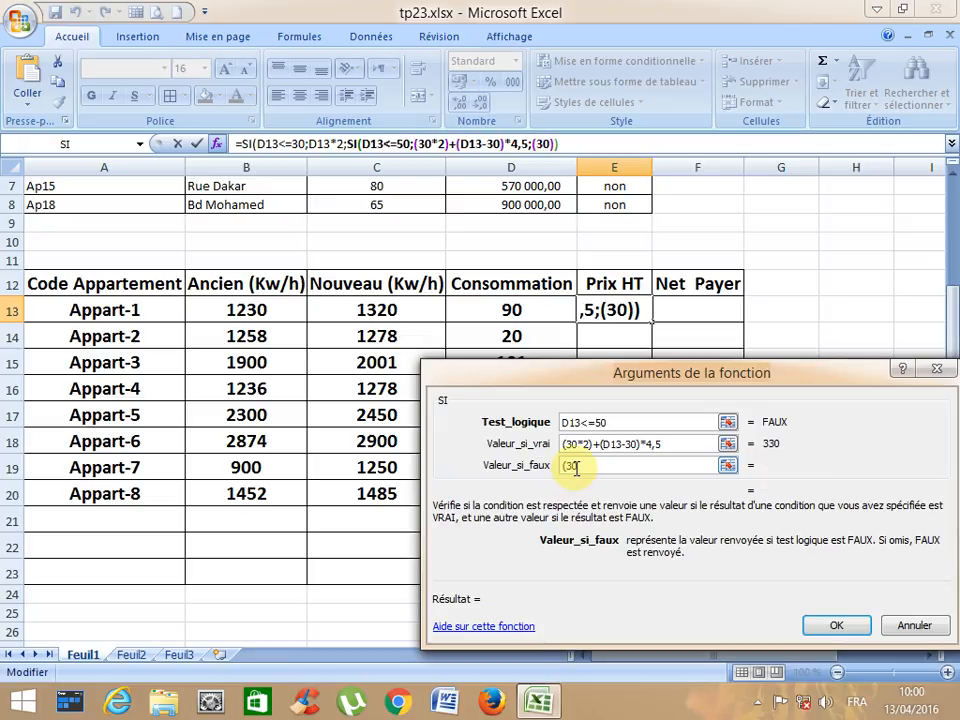
{"action": "type", "text": "*2)+"}
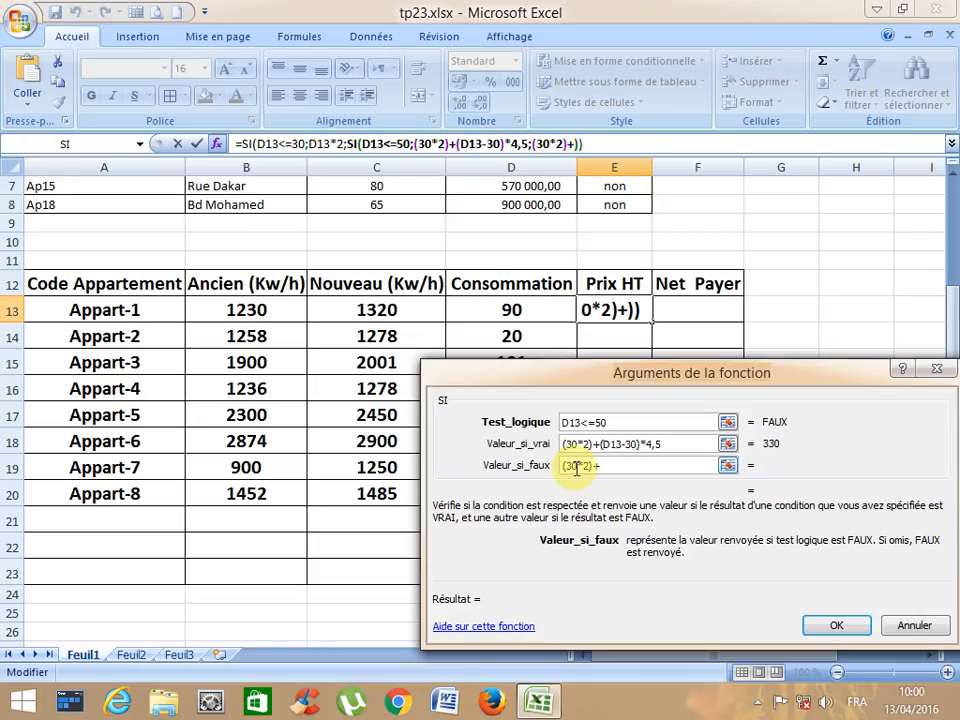
{"action": "type", "text": "("}
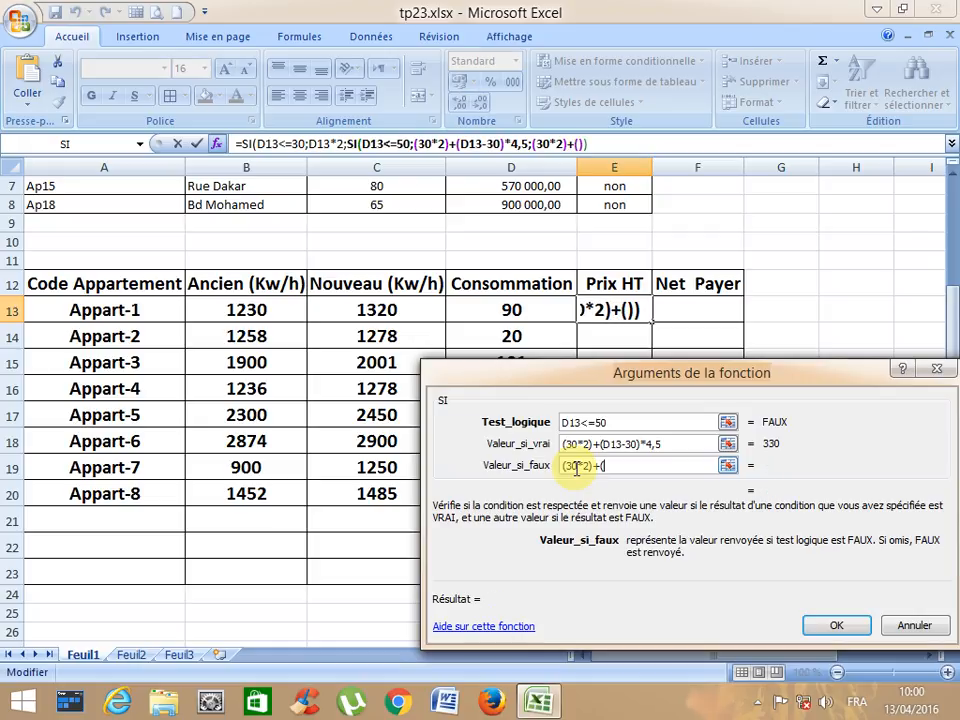
{"action": "type", "text": "20"}
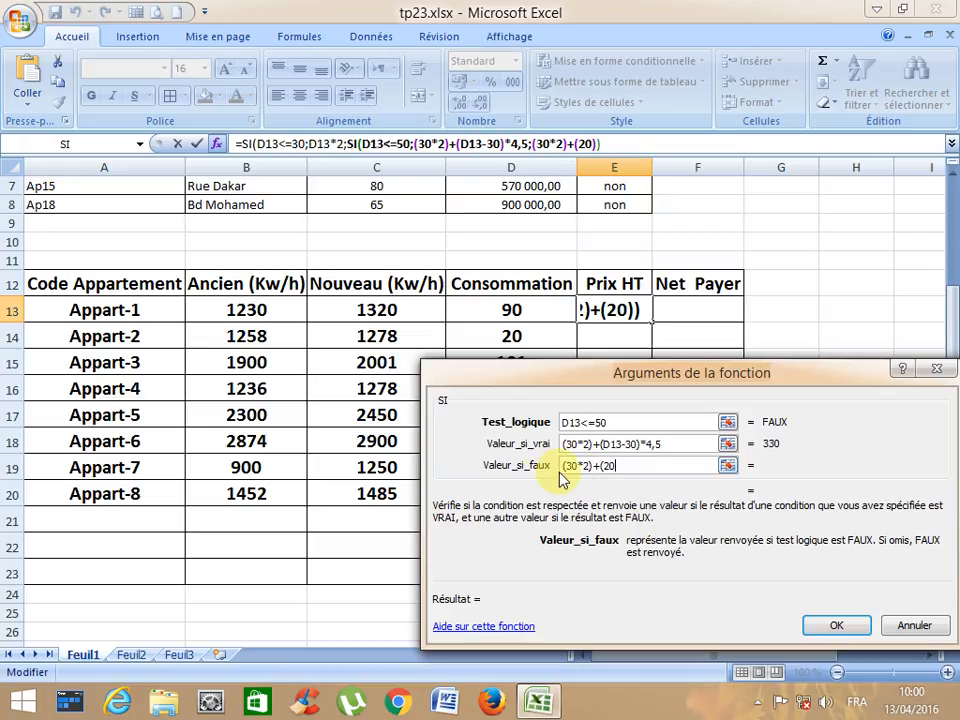
{"action": "left_click", "coordinate": [577, 466]}
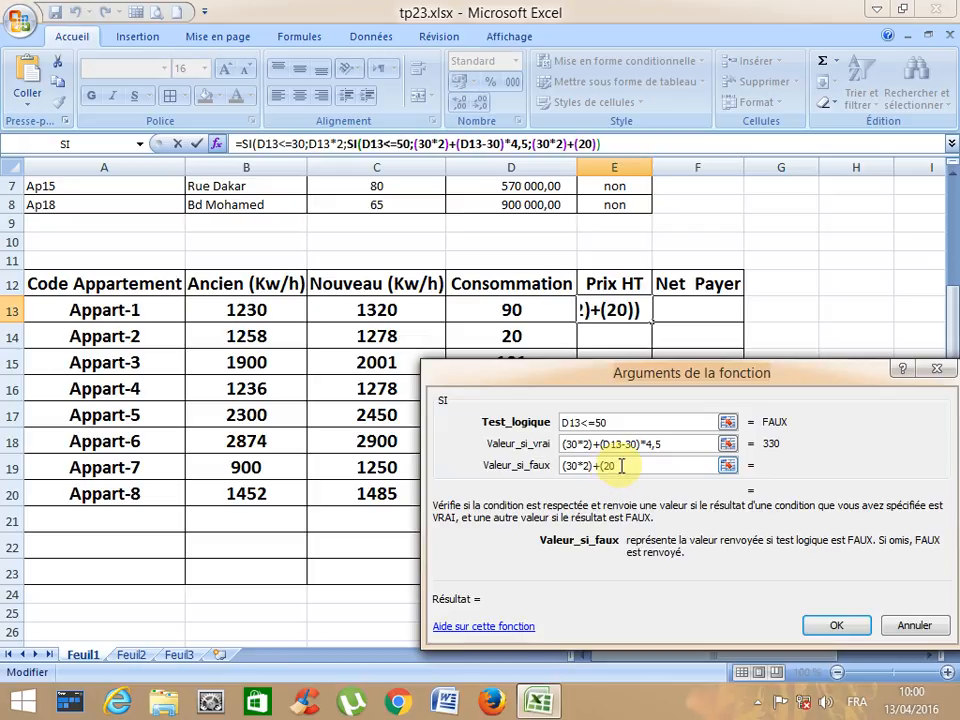
{"action": "left_click", "coordinate": [620, 466]}
{"action": "type", "text": "*4,"}
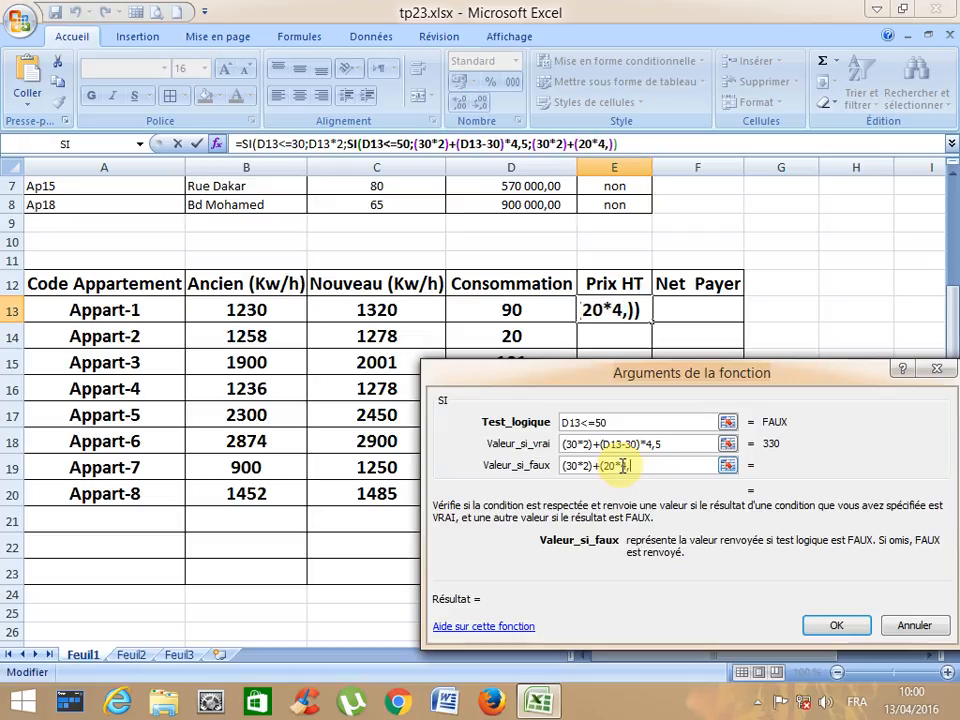
{"action": "type", "text": "5)+"}
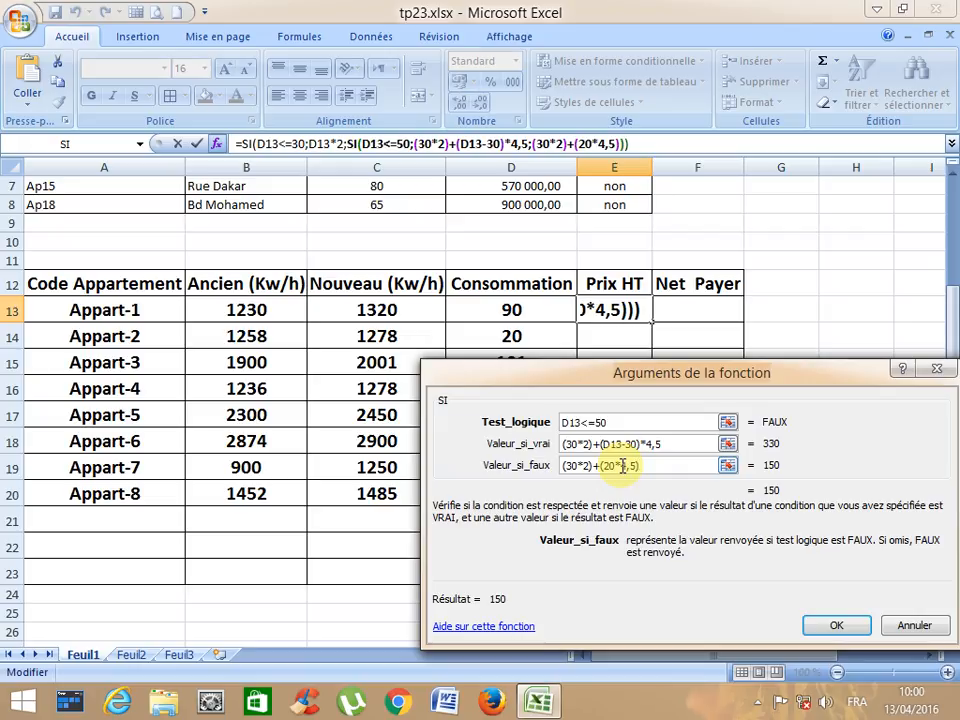
Complete the value if false by adding (D13-50)*7, and fill the Prix HT formula from E13 down to E20
{"action": "type", "text": "("}
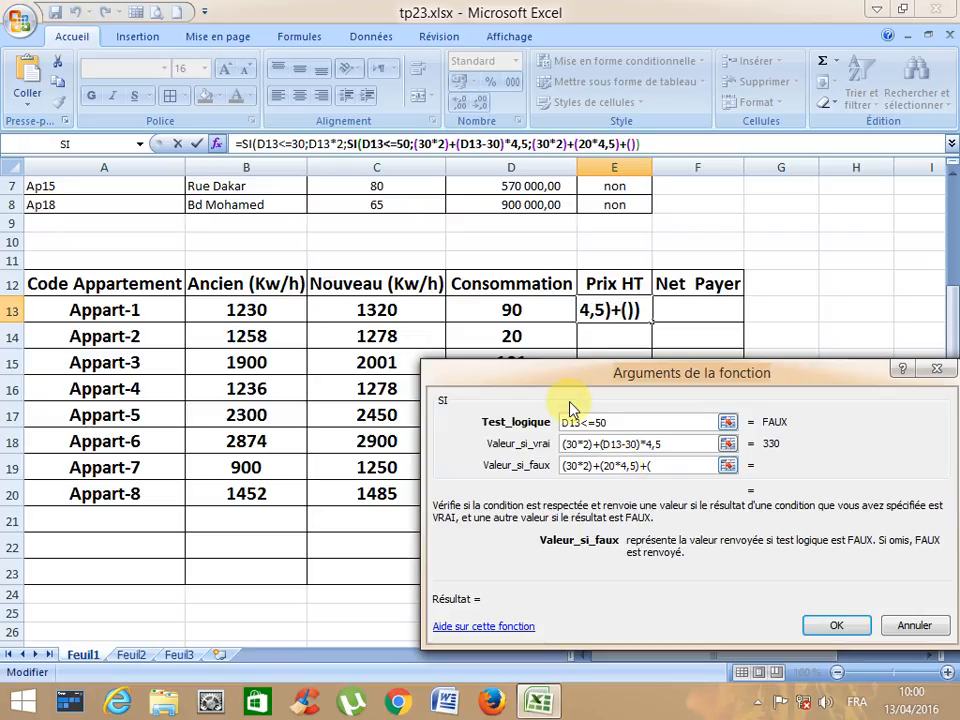
{"action": "left_click", "coordinate": [545, 315]}
{"action": "type", "text": "-"}
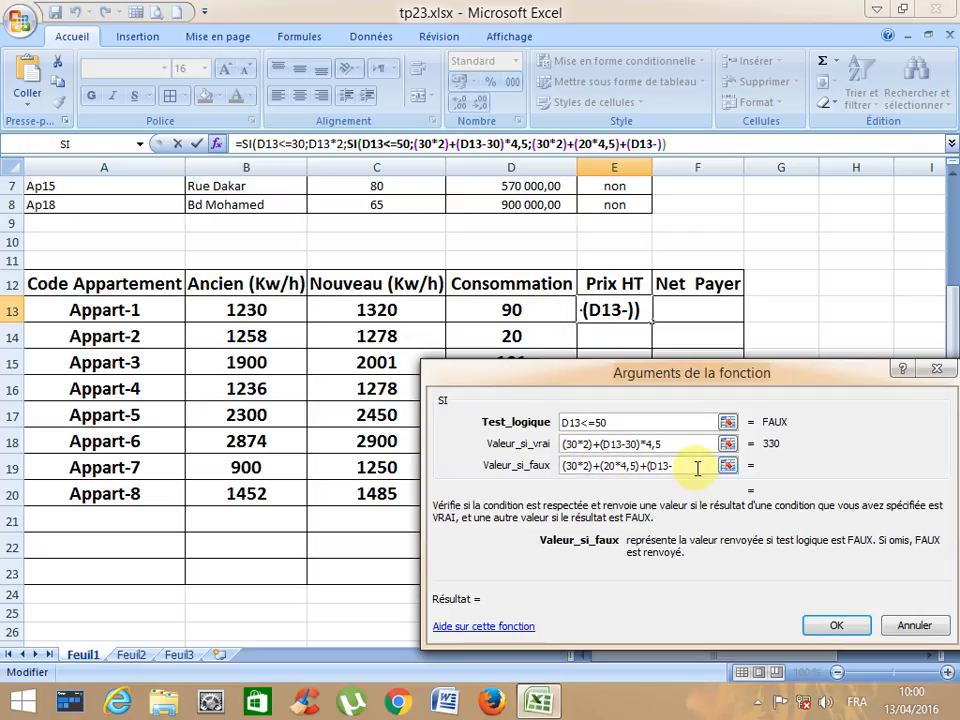
{"action": "type", "text": "50"}
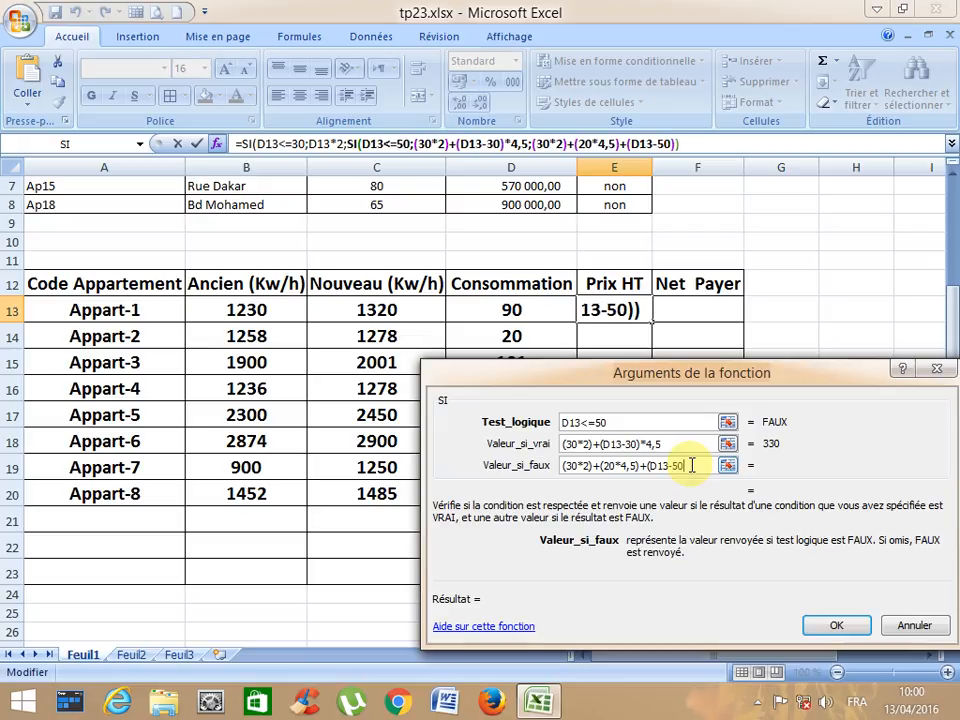
{"action": "type", "text": ")"}
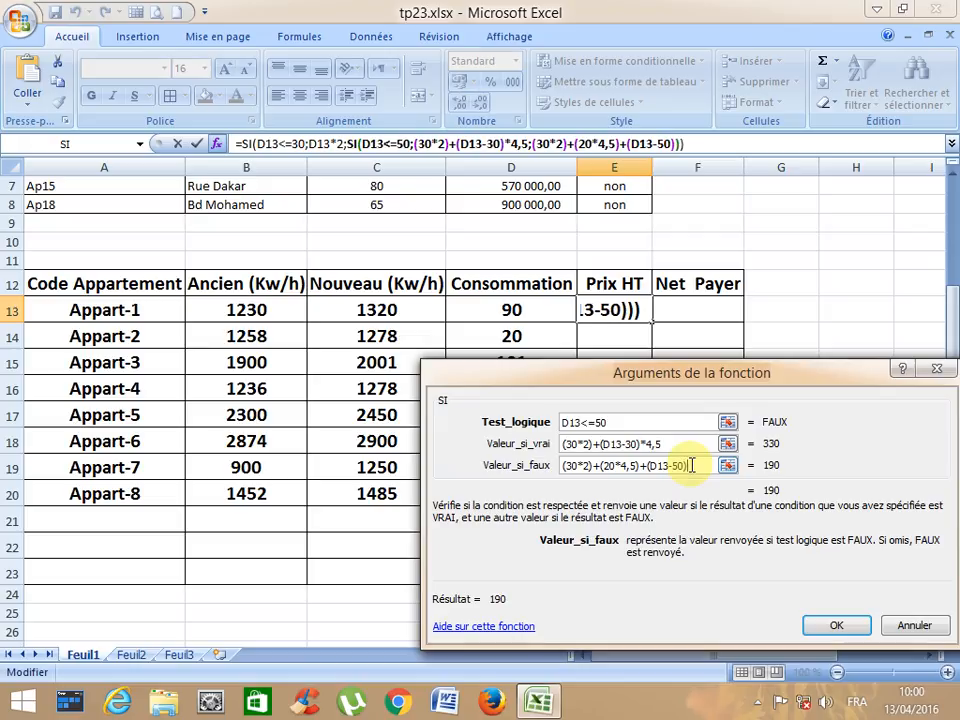
{"action": "type", "text": "*7"}
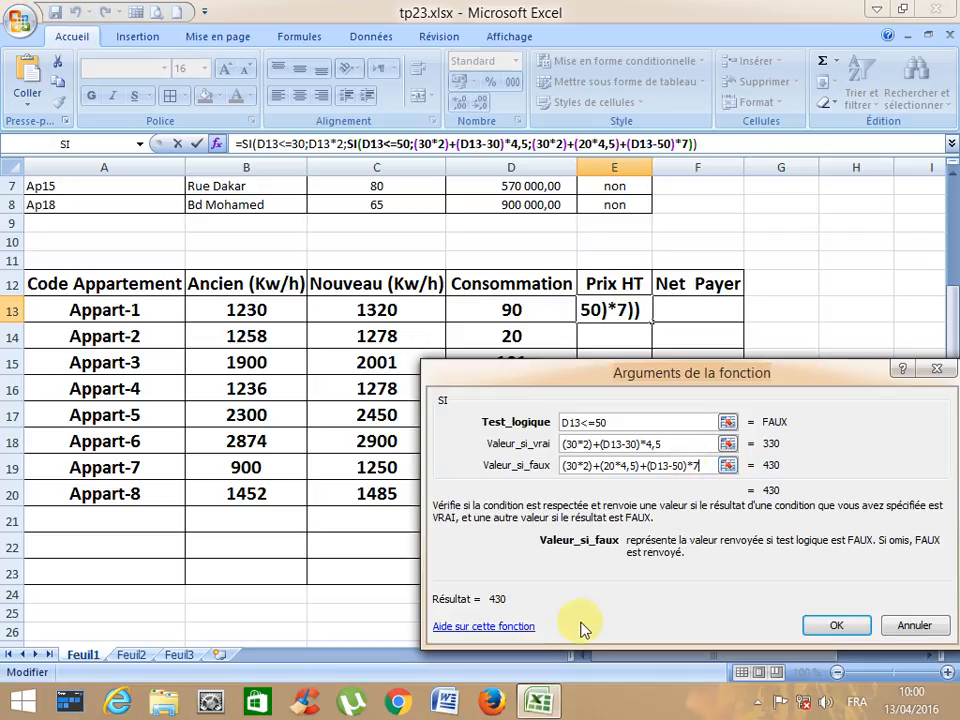
{"action": "left_click", "coordinate": [836, 625]}
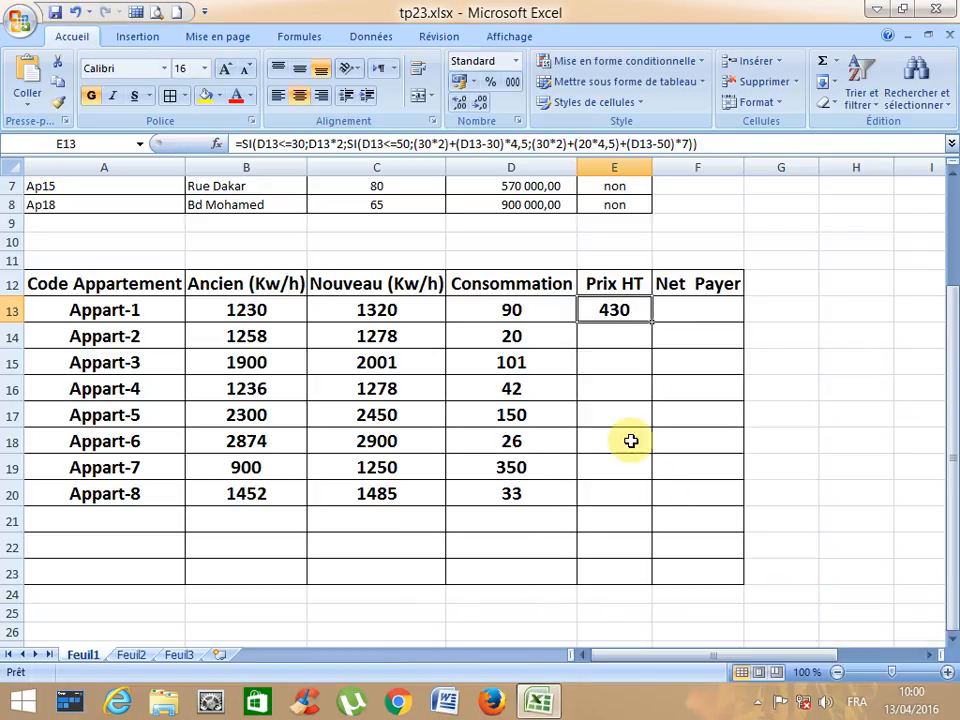
{"action": "left_click_drag", "start_coordinate": [650, 320], "coordinate": [656, 498]}
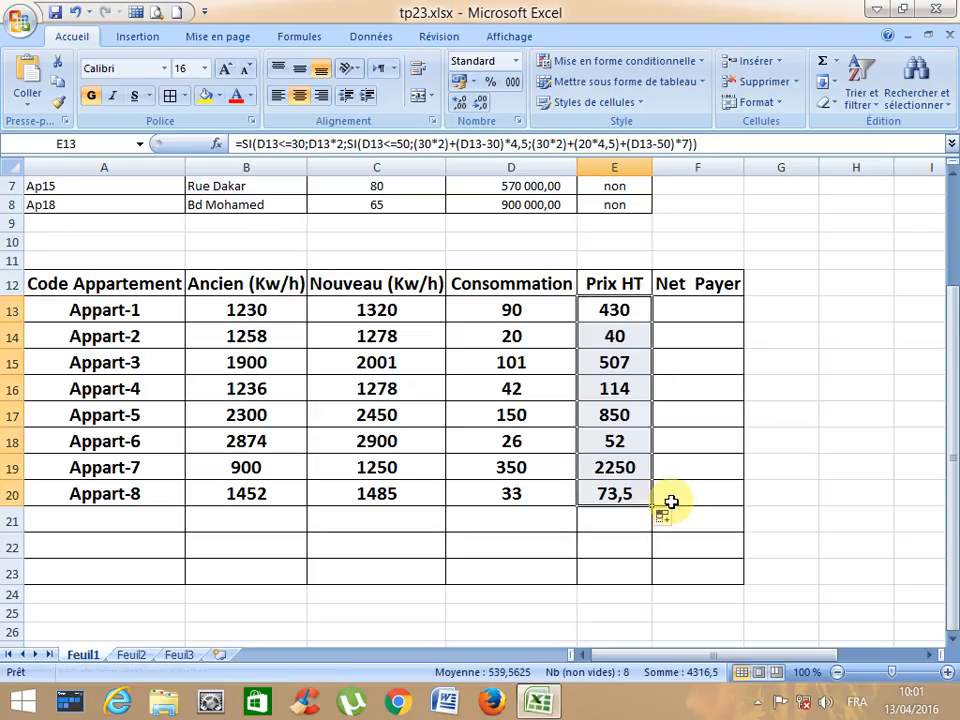
Enter the formula =(E13*20%)+E13 in the Net Payer cell F13 and fill it down to F20
{"action": "left_click", "coordinate": [691, 316]}
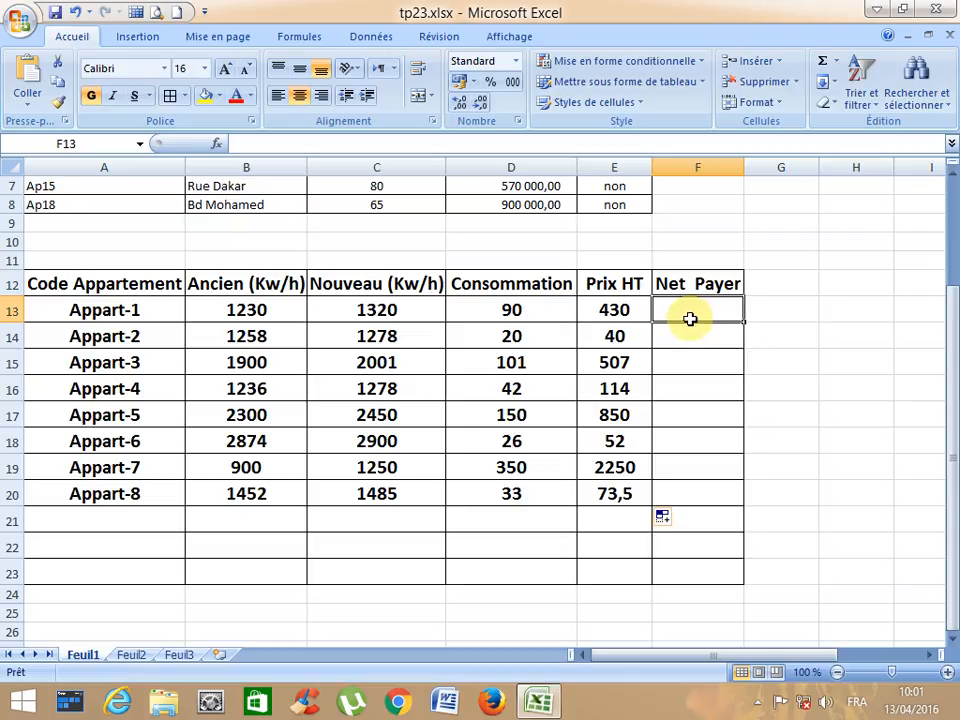
{"action": "type", "text": "="}
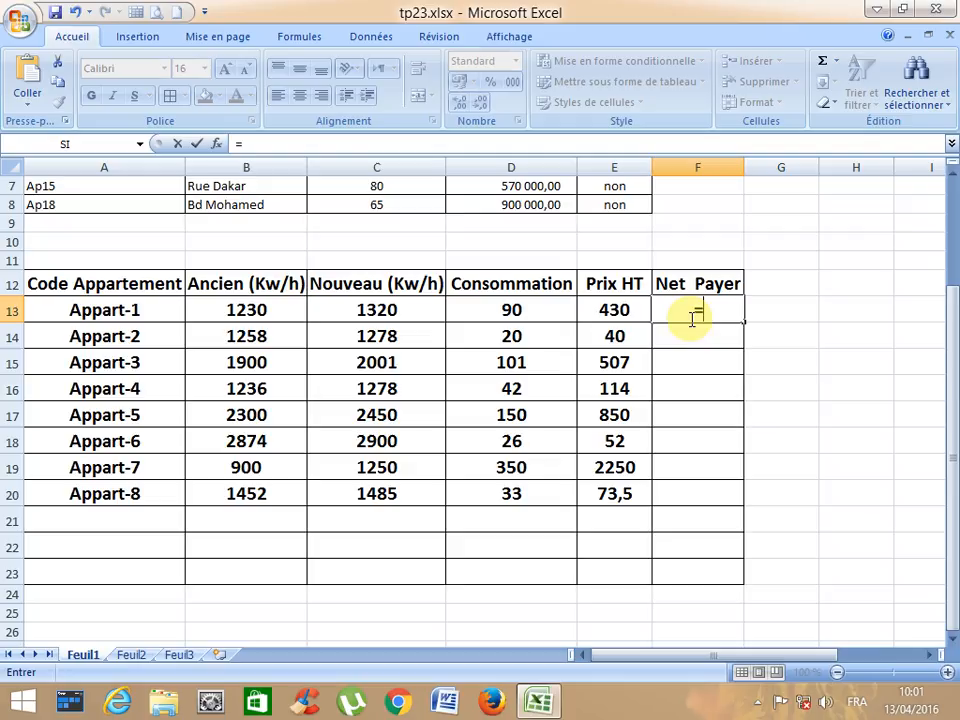
{"action": "left_click", "coordinate": [625, 313]}
{"action": "type", "text": "*"}
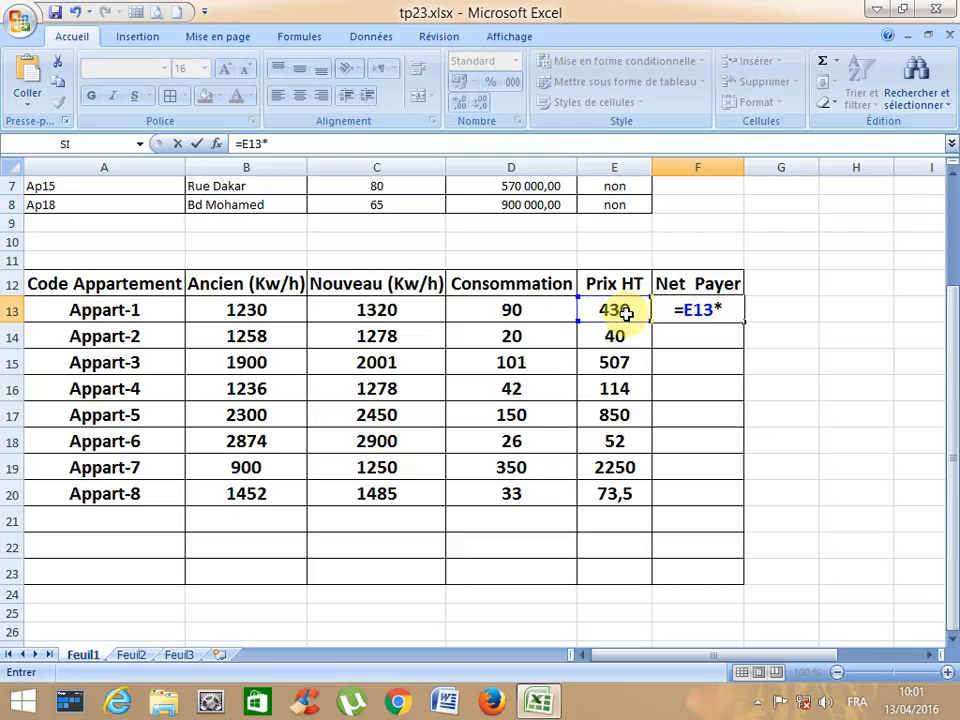
{"action": "type", "text": "20%)"}
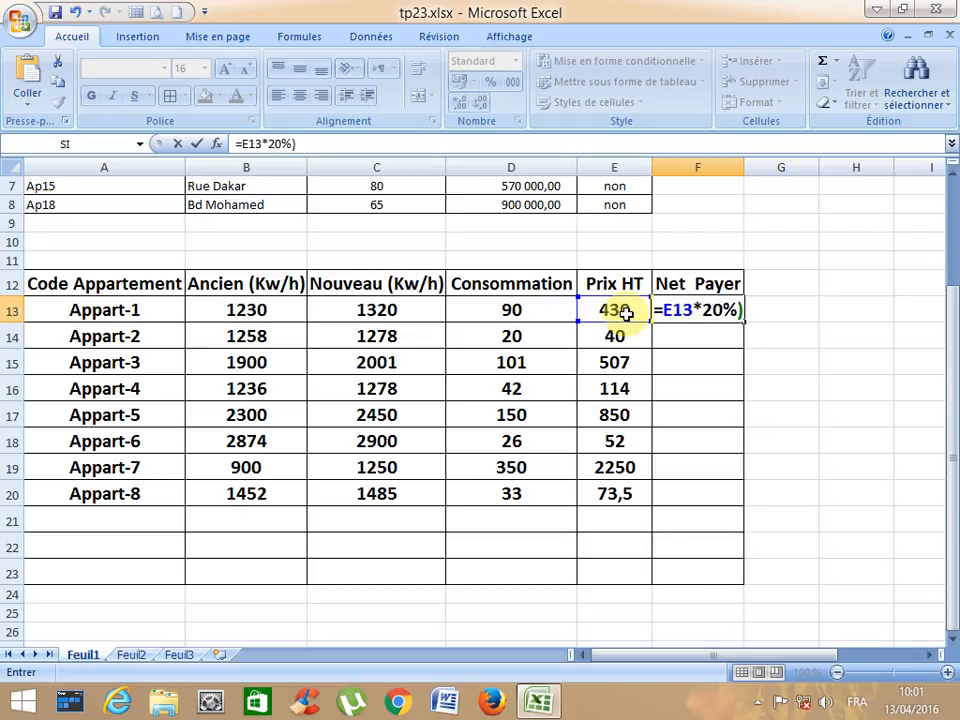
{"action": "left_click", "coordinate": [667, 309]}
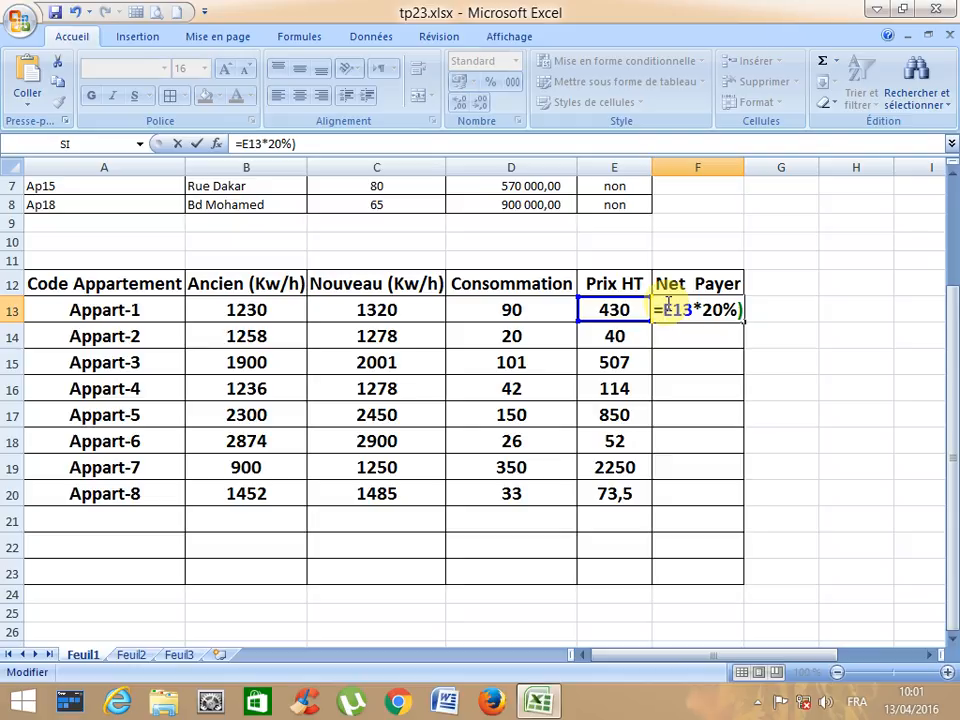
{"action": "type", "text": "("}
{"action": "left_click", "coordinate": [745, 309]}
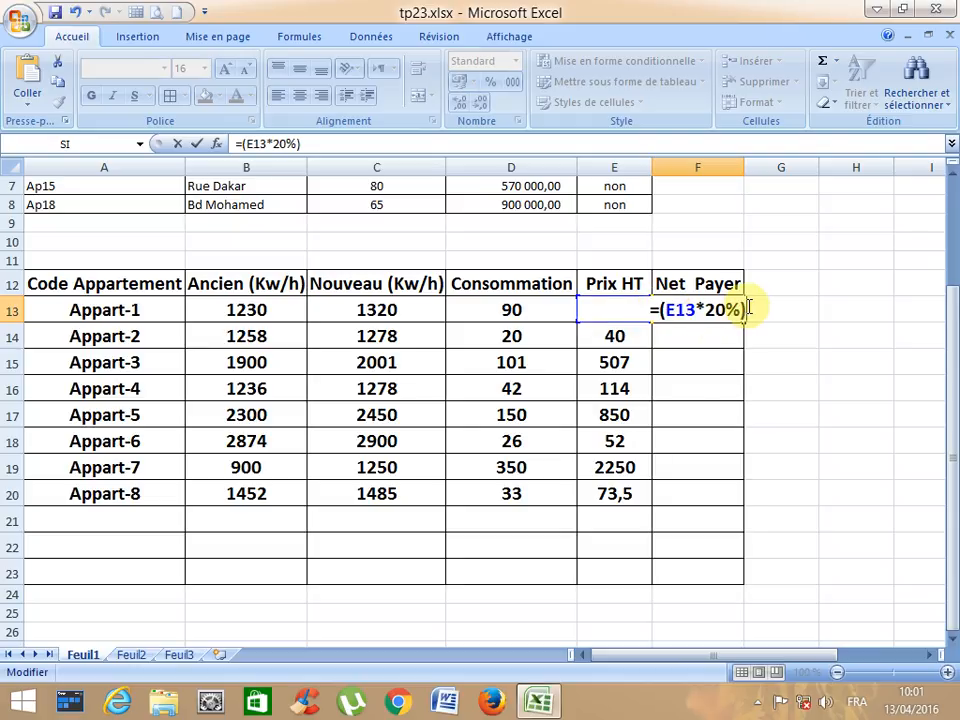
{"action": "type", "text": "+"}
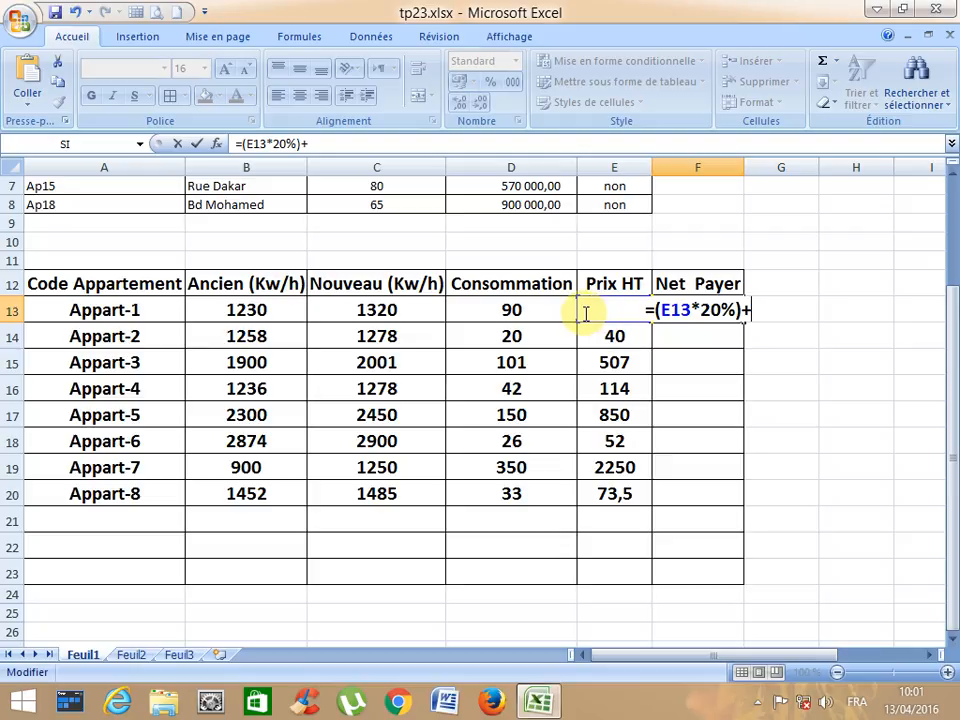
{"action": "type", "text": "e13"}
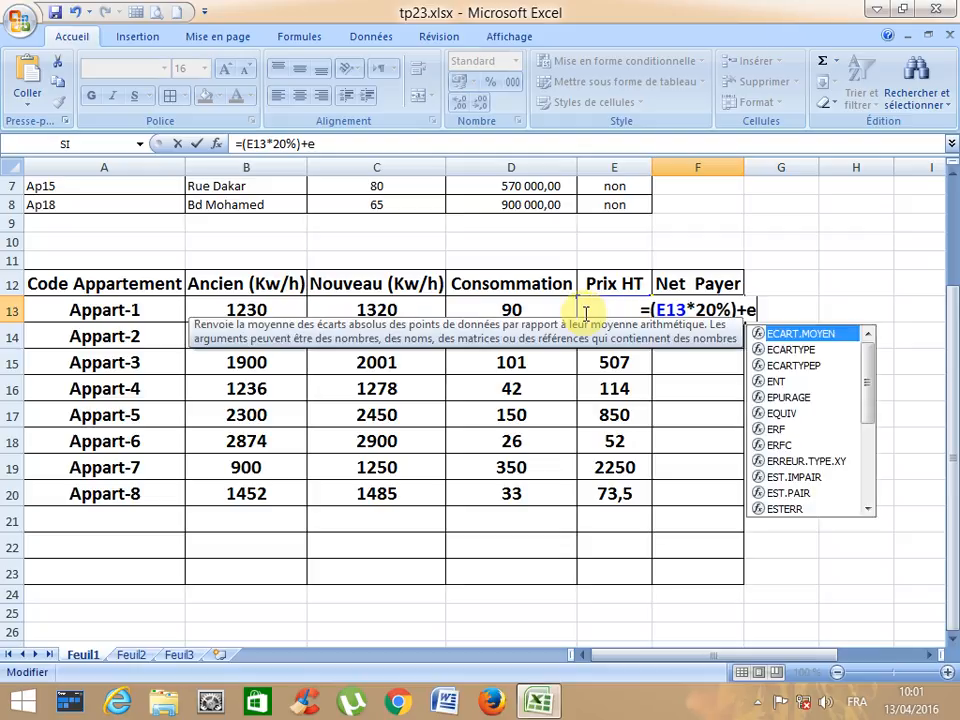
{"action": "key", "text": "Return"}
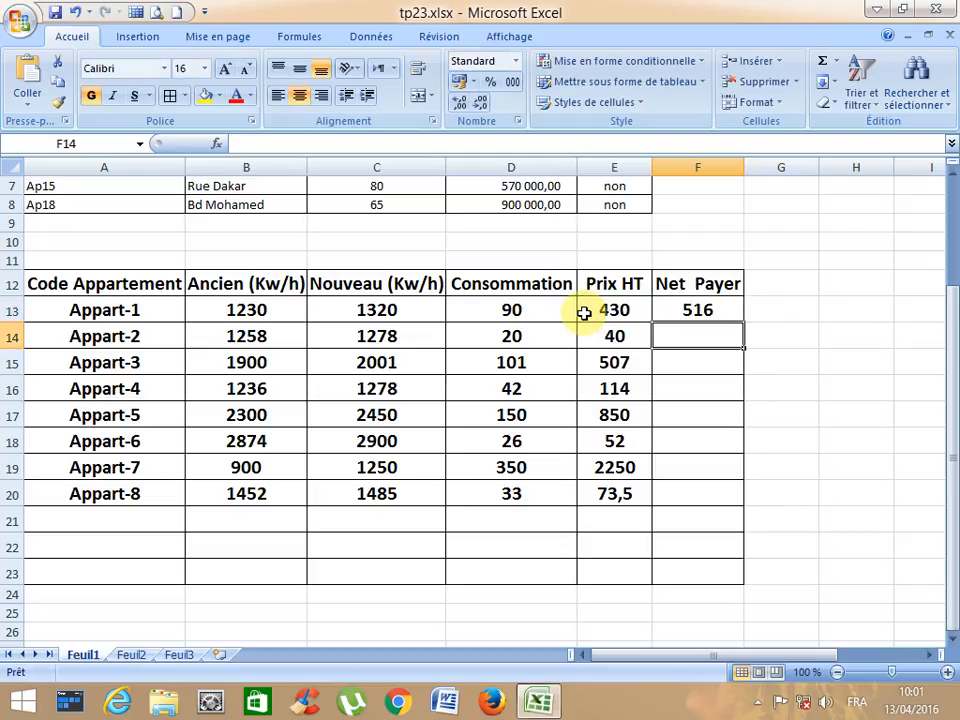
{"action": "left_click", "coordinate": [673, 311]}
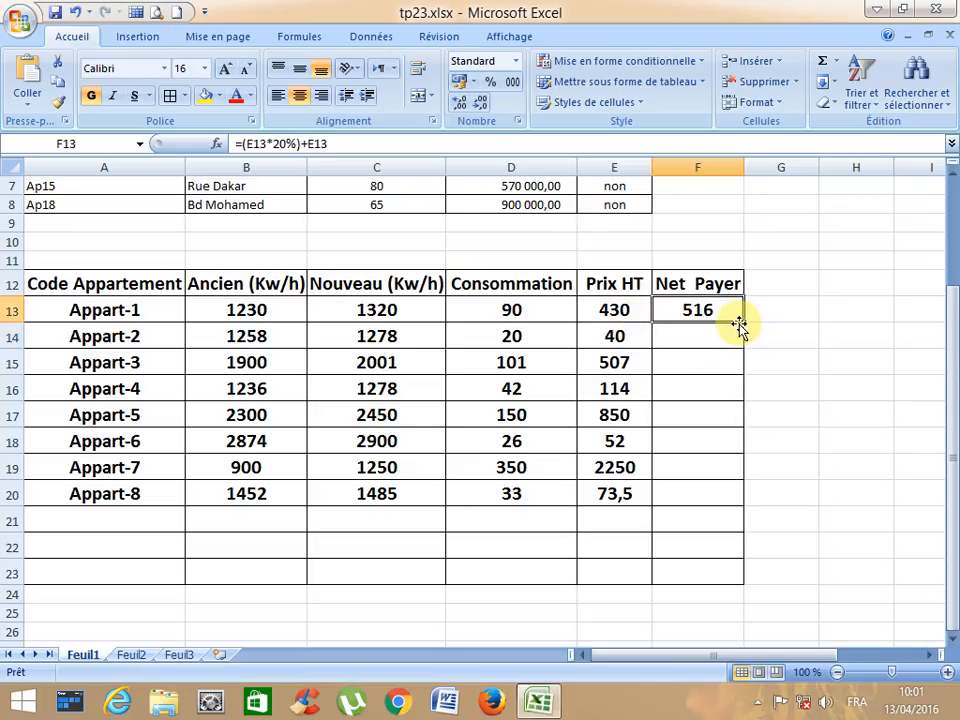
{"action": "left_click_drag", "start_coordinate": [743, 321], "coordinate": [720, 508]}
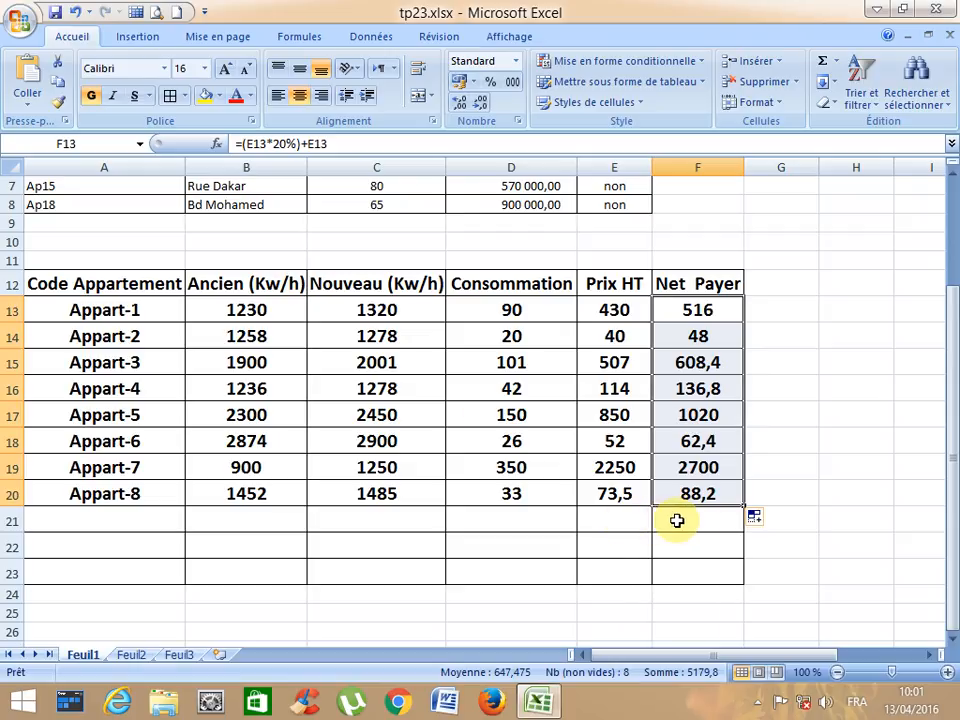
Sum the Net Payer column in cell F21
{"action": "left_click", "coordinate": [677, 520]}
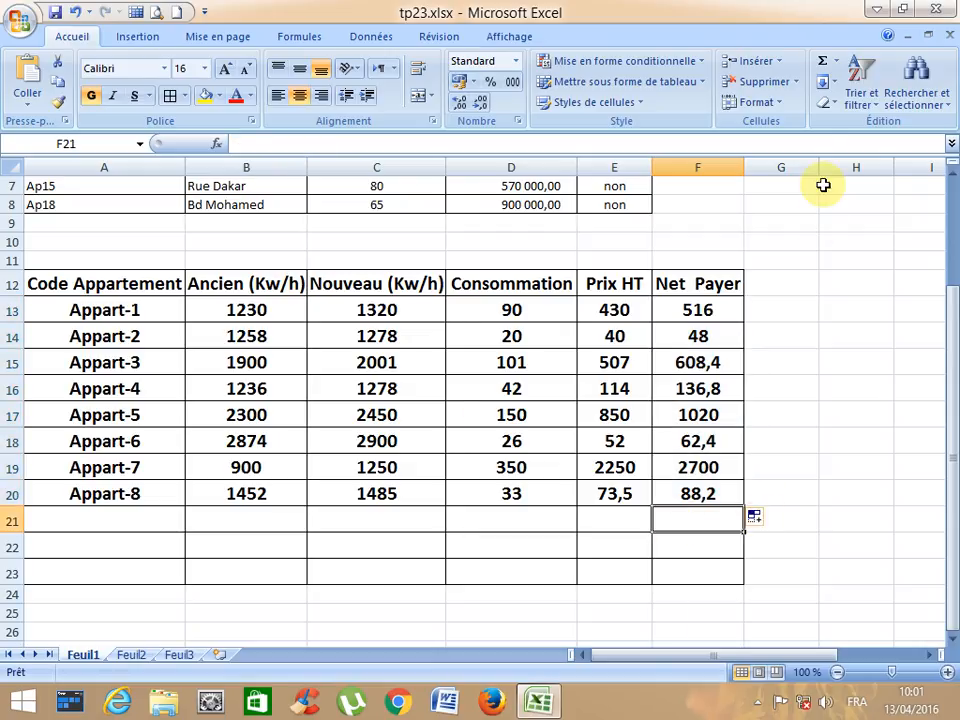
{"action": "left_click", "coordinate": [821, 66]}
{"action": "key", "text": "Return"}
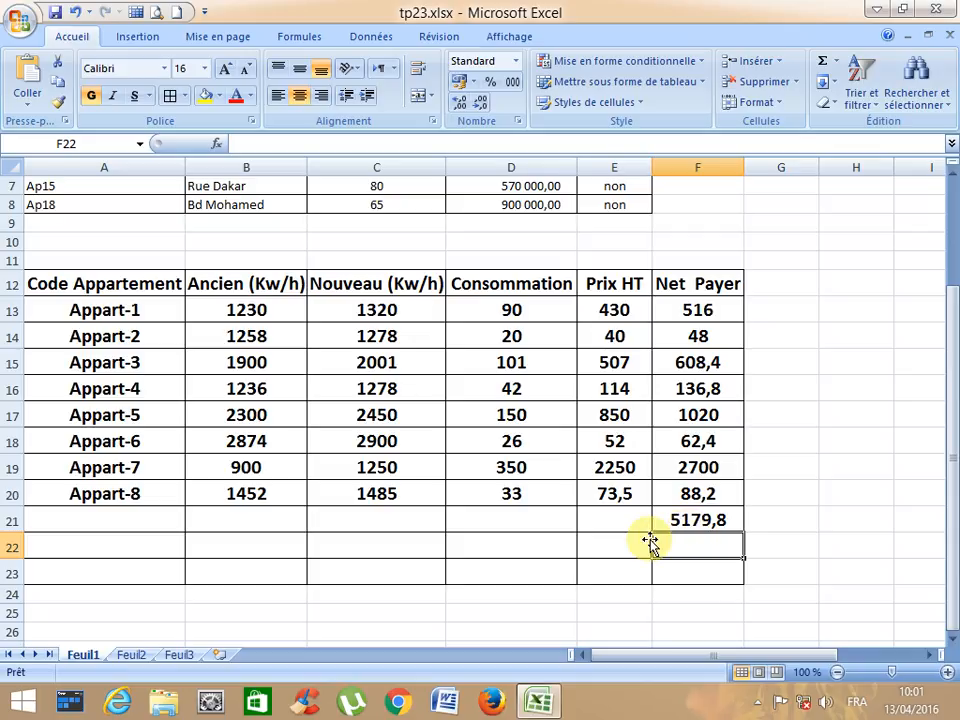
Apply all borders to the empty rows in A22:F24
{"action": "left_click_drag", "start_coordinate": [677, 557], "coordinate": [150, 590]}
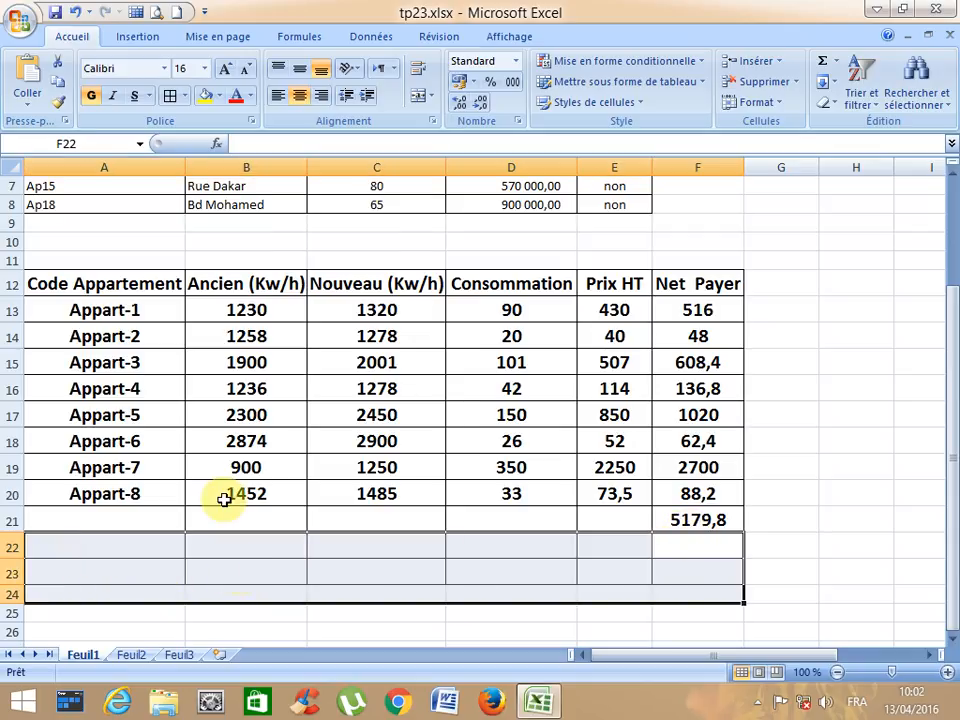
{"action": "left_click", "coordinate": [170, 98]}
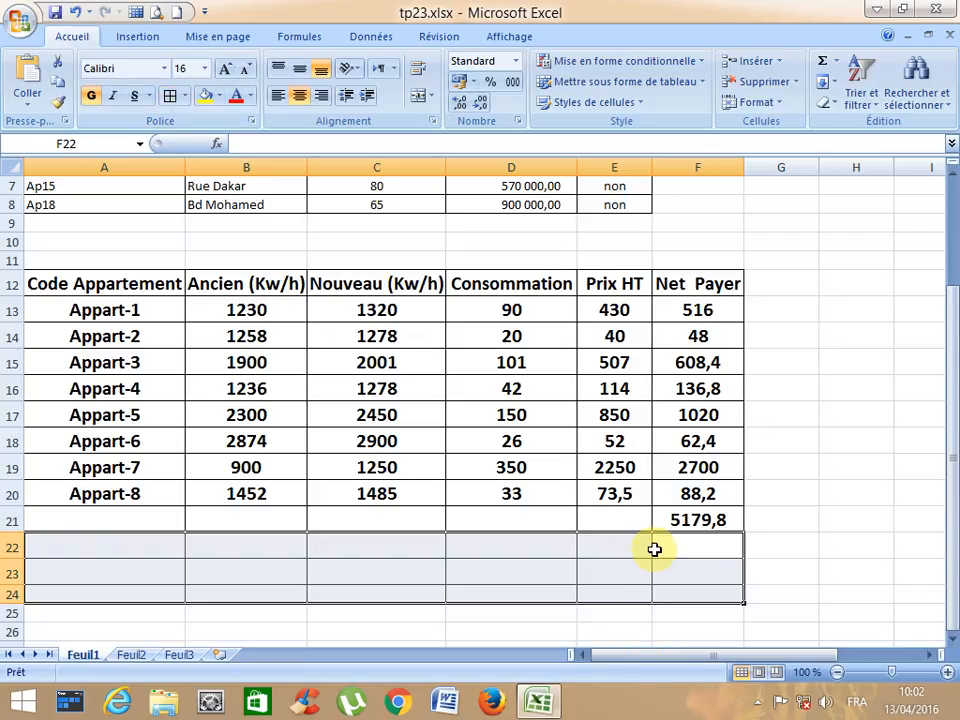
{"action": "left_click", "coordinate": [621, 549]}
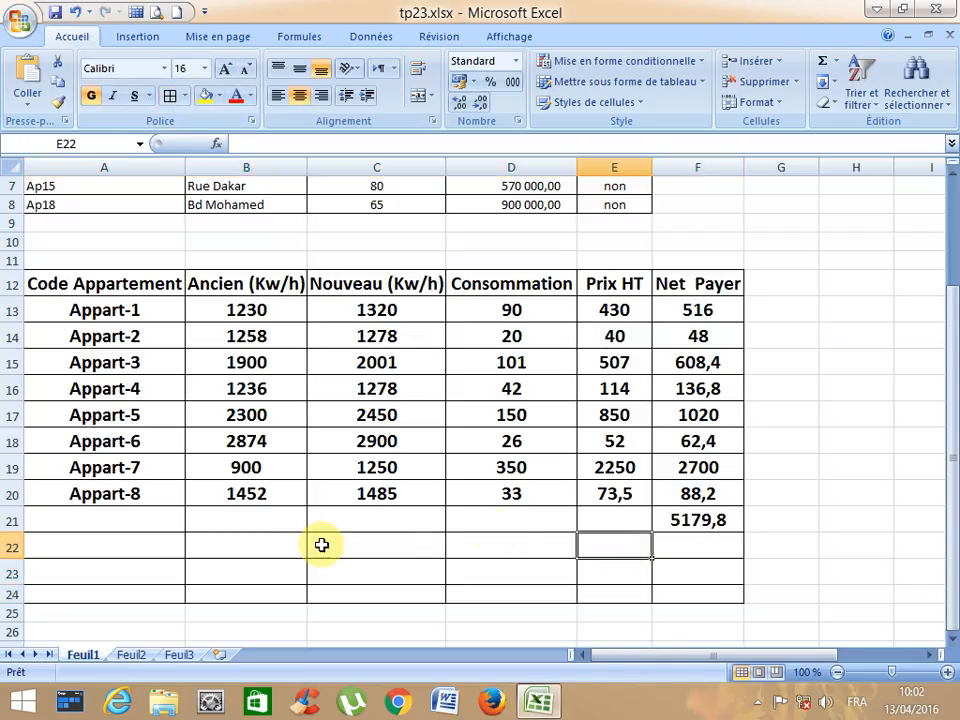
Merge and centre cells A21:E21 beside the Net Payer total
{"action": "left_click_drag", "start_coordinate": [171, 544], "coordinate": [584, 548]}
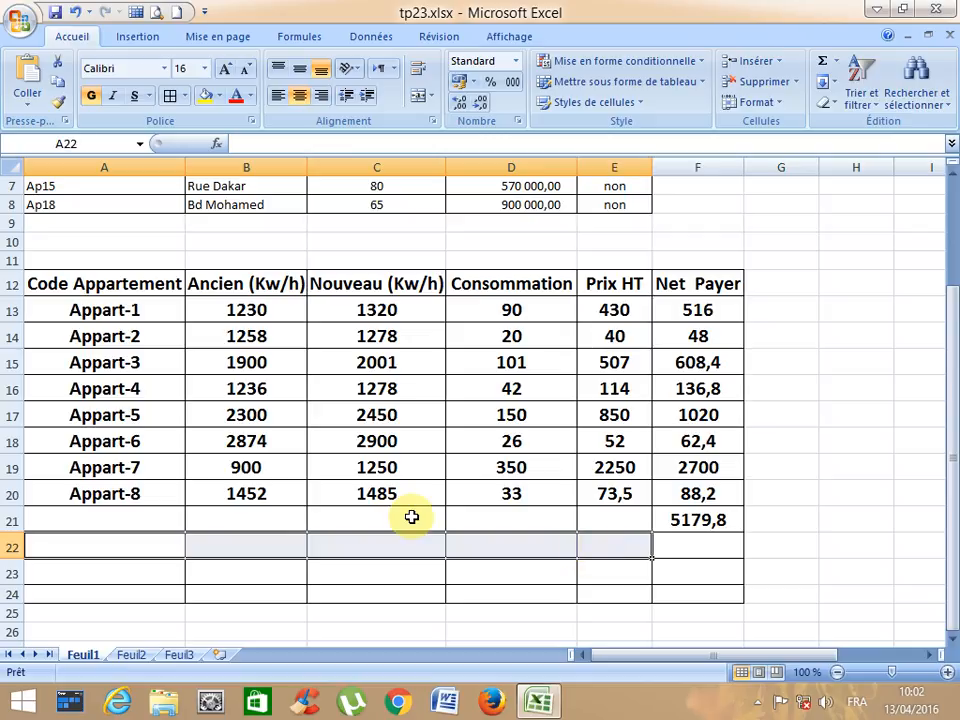
{"action": "left_click_drag", "start_coordinate": [178, 514], "coordinate": [612, 518]}
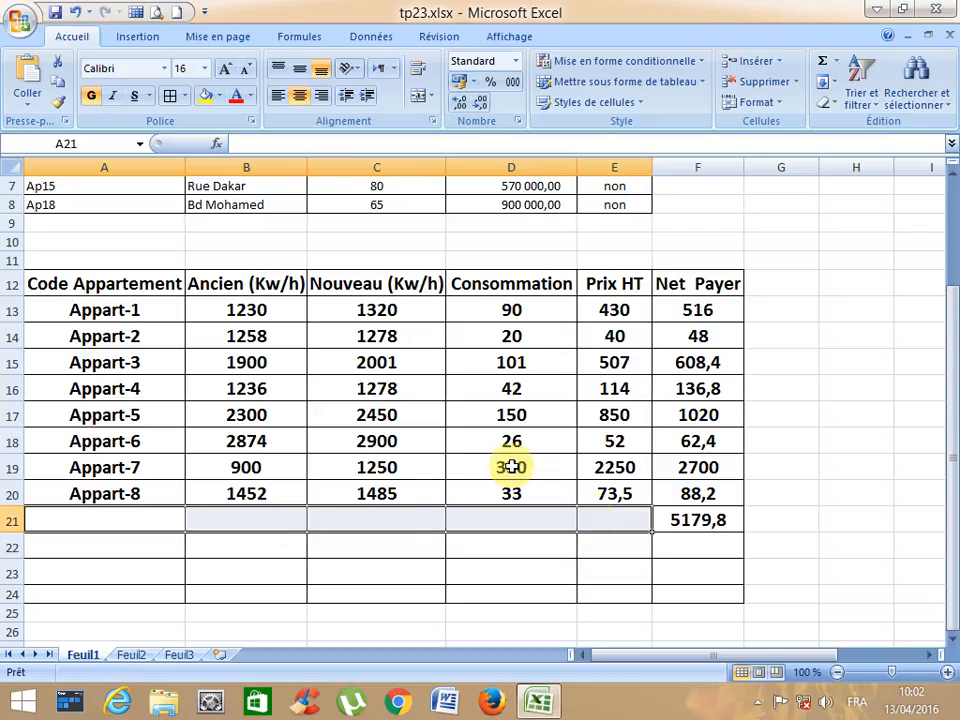
{"action": "left_click", "coordinate": [418, 95]}
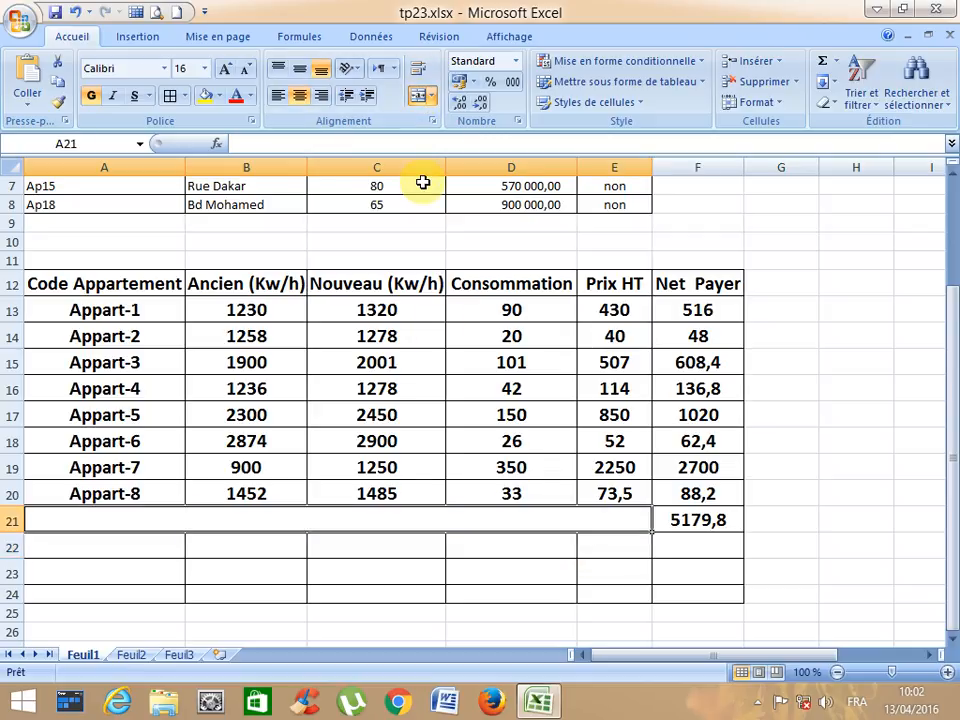
Label the merged row 21 cell "Total général", and merge and centre A22:E22 with the label "Total Tranche 1"
{"action": "type", "text": "Total général"}
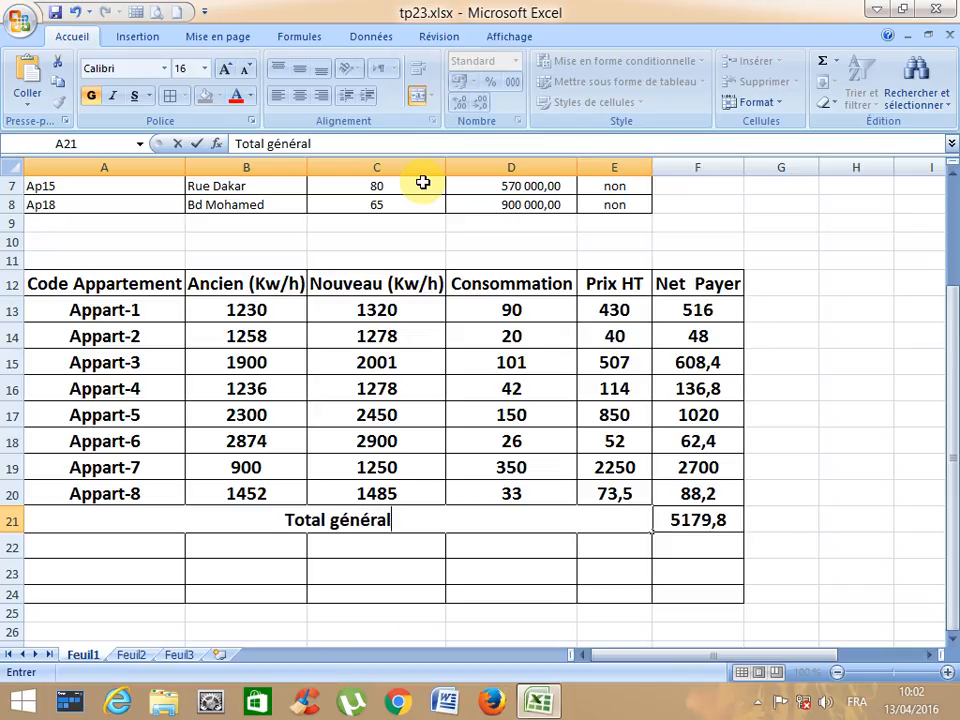
{"action": "key", "text": "Return"}
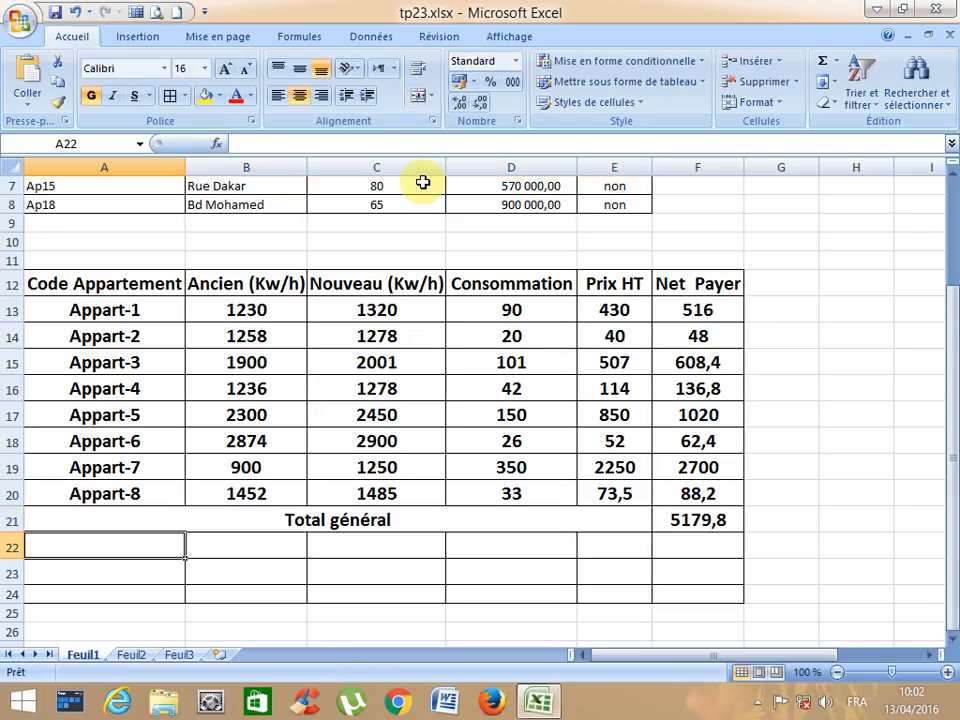
{"action": "left_click_drag", "start_coordinate": [152, 544], "coordinate": [618, 554]}
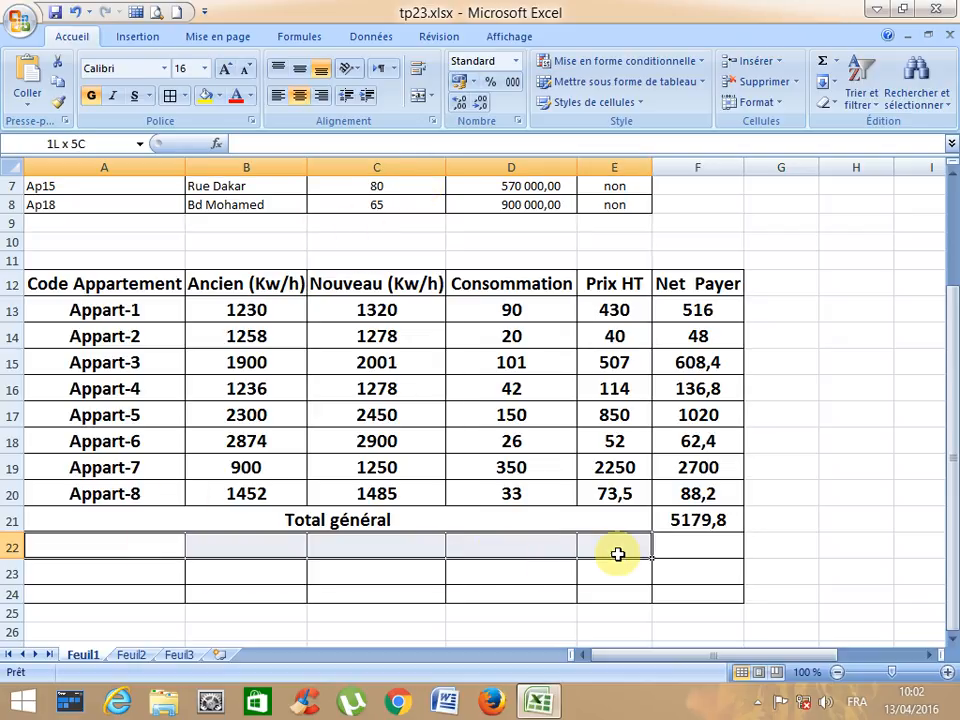
{"action": "left_click", "coordinate": [419, 97]}
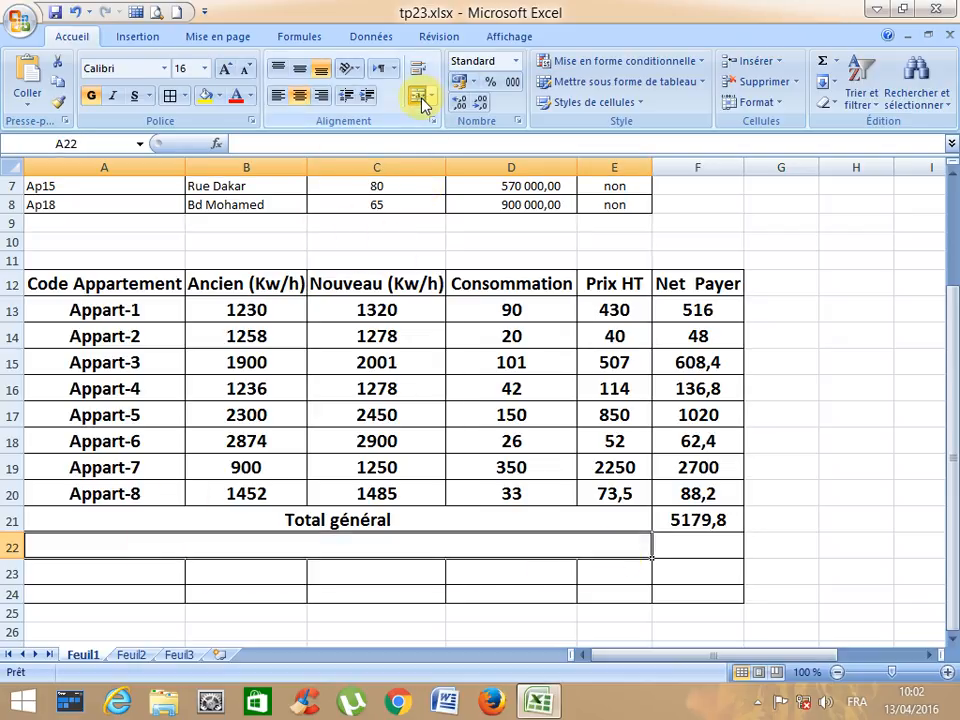
{"action": "type", "text": "Total "}
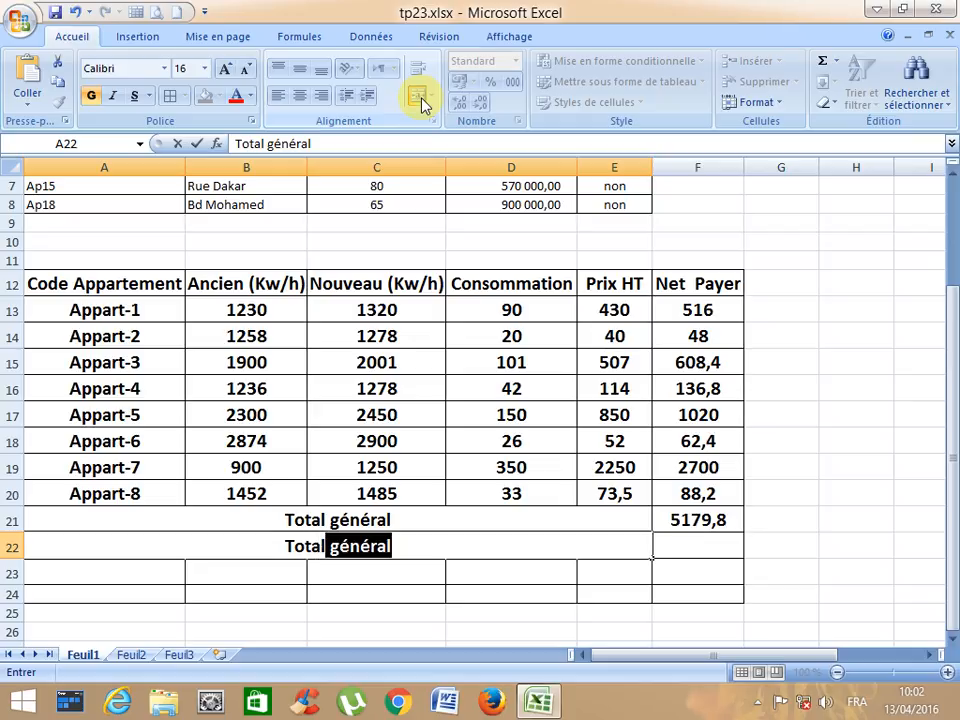
{"action": "type", "text": "Tranche 1"}
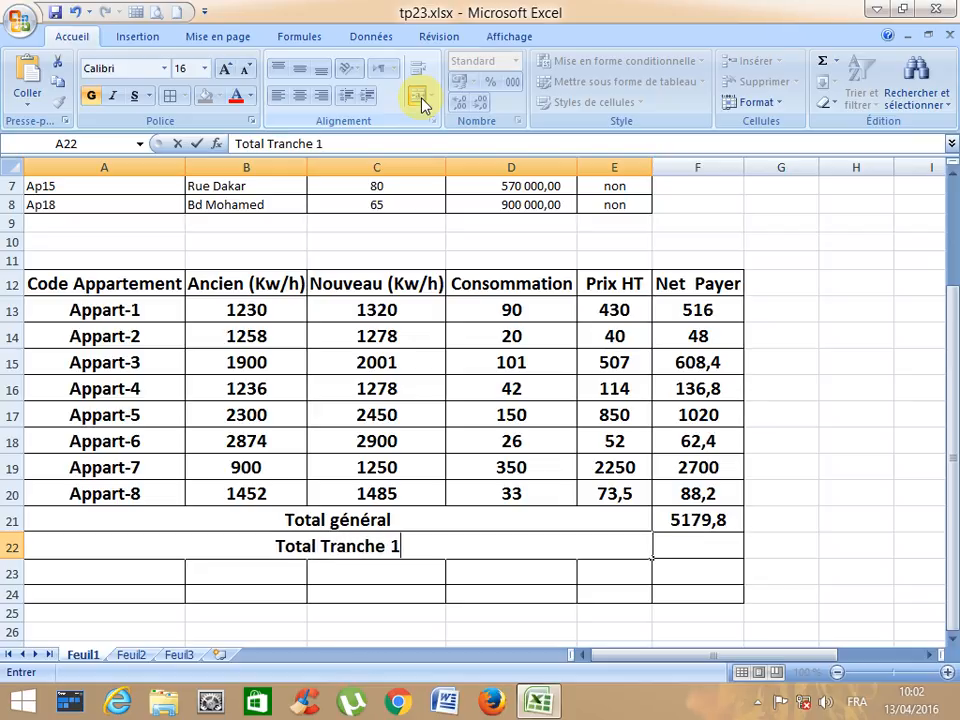
{"action": "key", "text": "Return"}
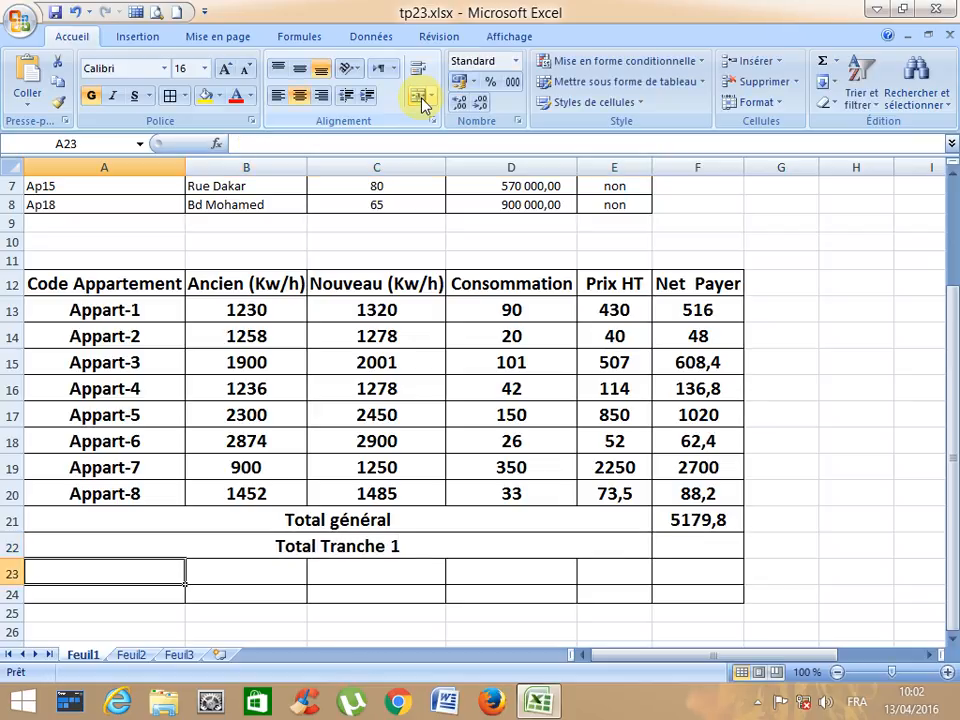
Merge and centre cells A23:E23 and label them "Total Tranche 1 + 2"
{"action": "left_click_drag", "start_coordinate": [169, 570], "coordinate": [602, 576]}
{"action": "left_click", "coordinate": [418, 96]}
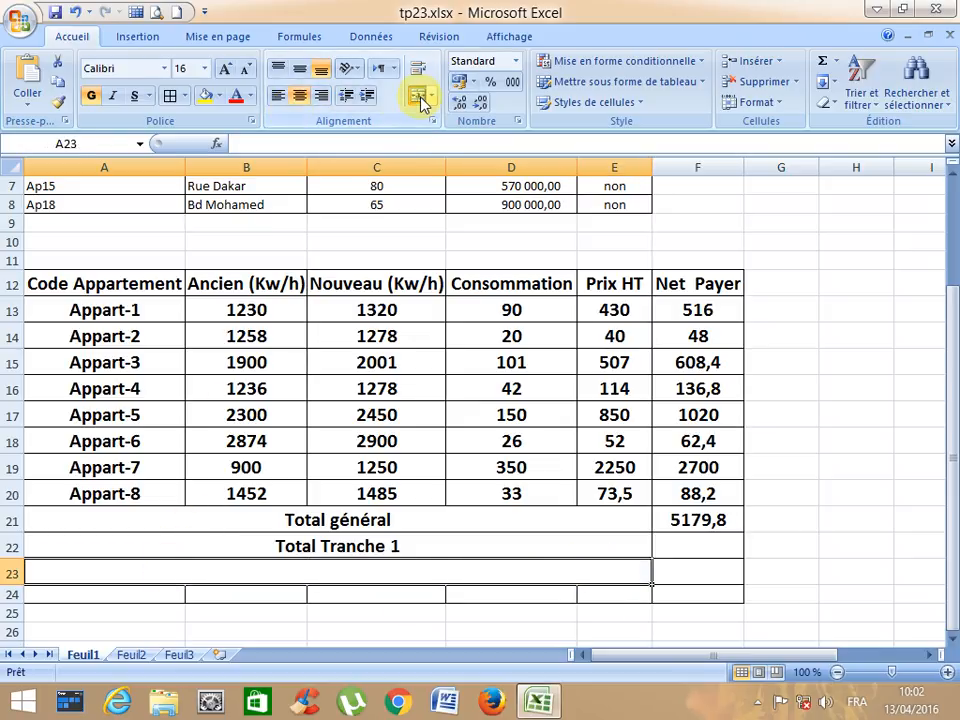
{"action": "type", "text": "Tota"}
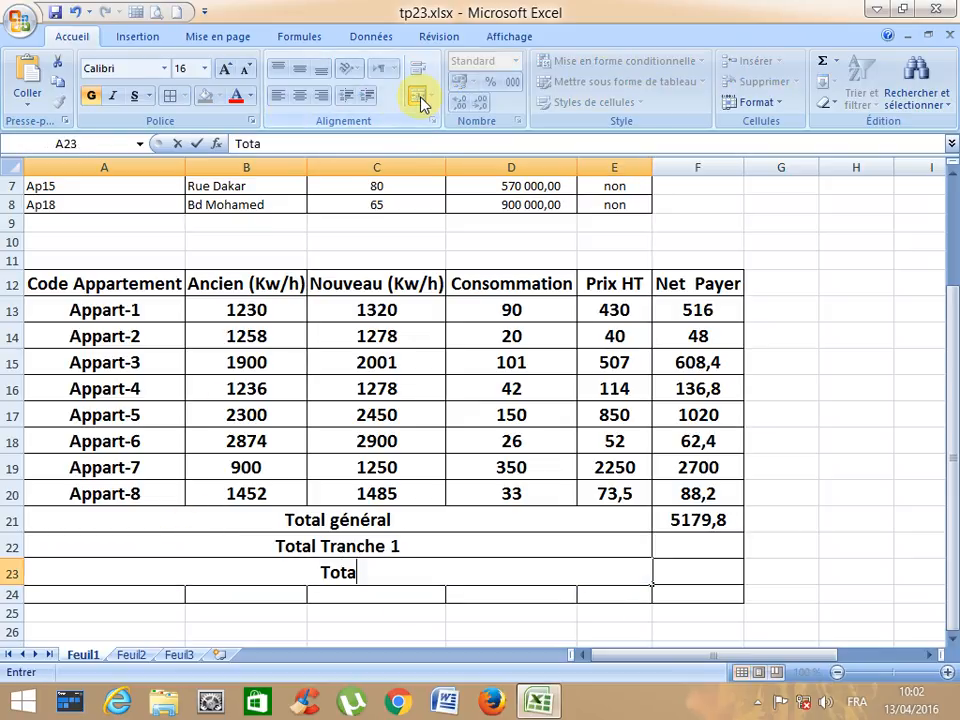
{"action": "type", "text": "l Tr"}
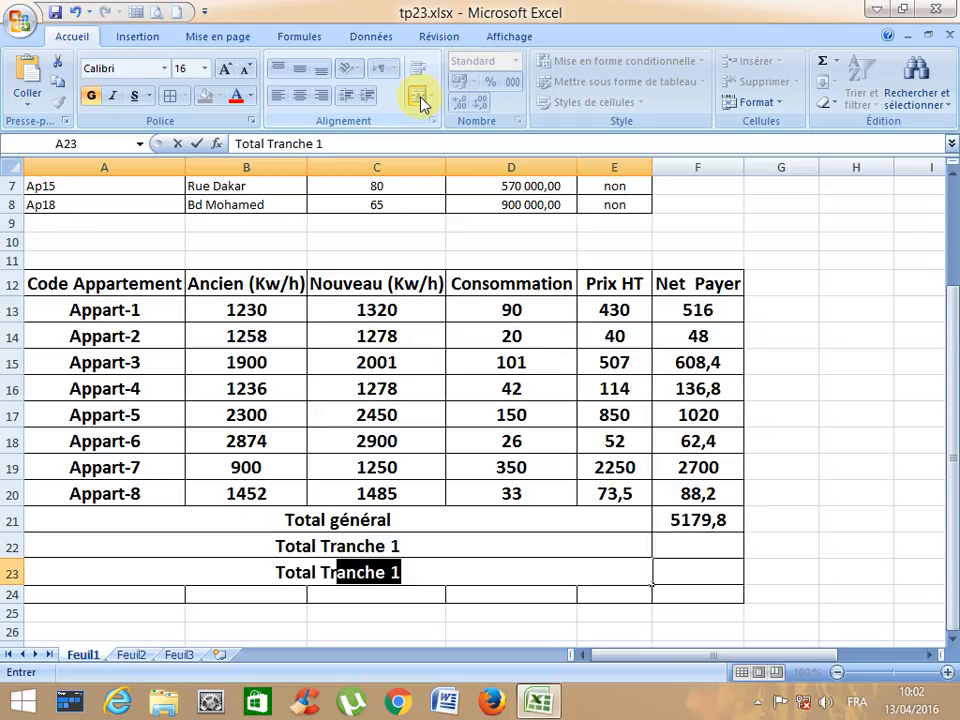
{"action": "type", "text": "anche 1"}
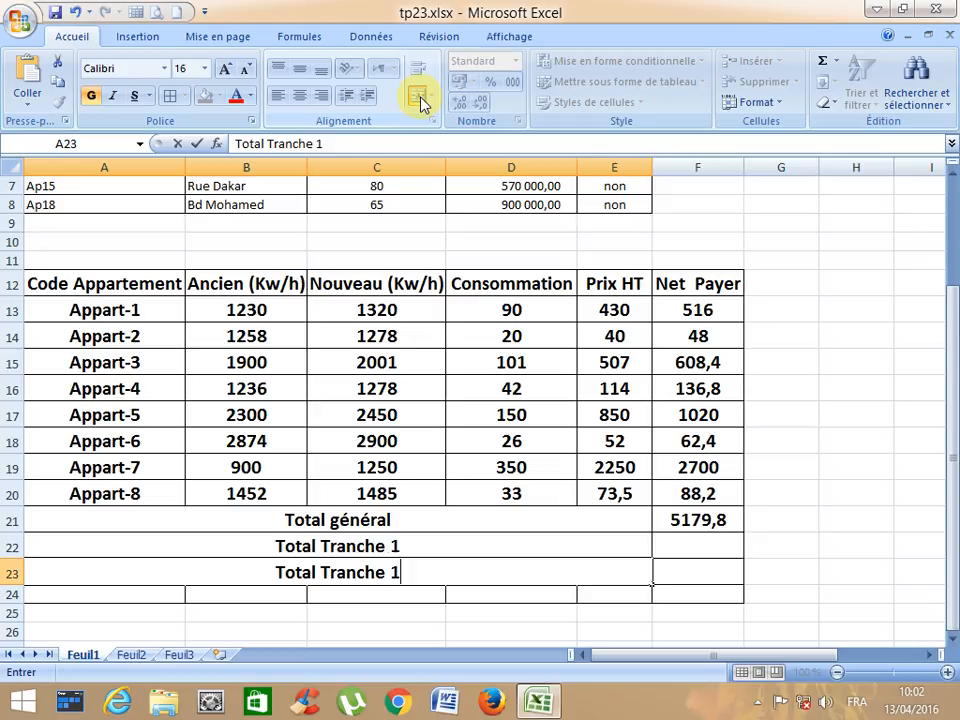
{"action": "type", "text": " + 2"}
{"action": "key", "text": "Return"}
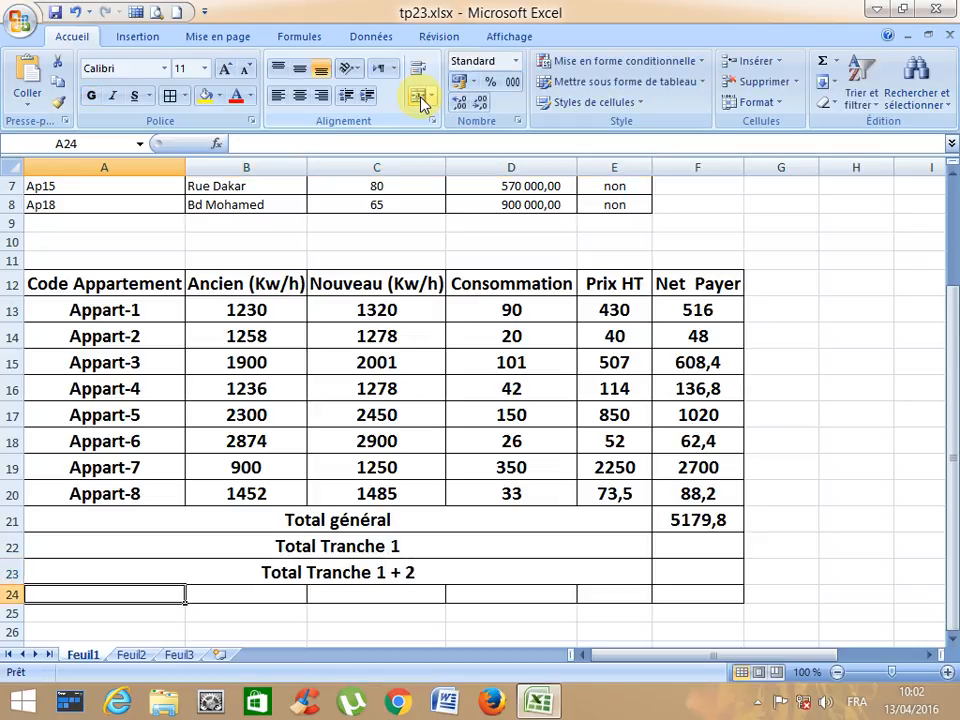
Merge and centre cells A24:E24 and enter the label "Total Tranche3"
{"action": "left_click_drag", "start_coordinate": [131, 588], "coordinate": [590, 598]}
{"action": "left_click", "coordinate": [422, 96]}
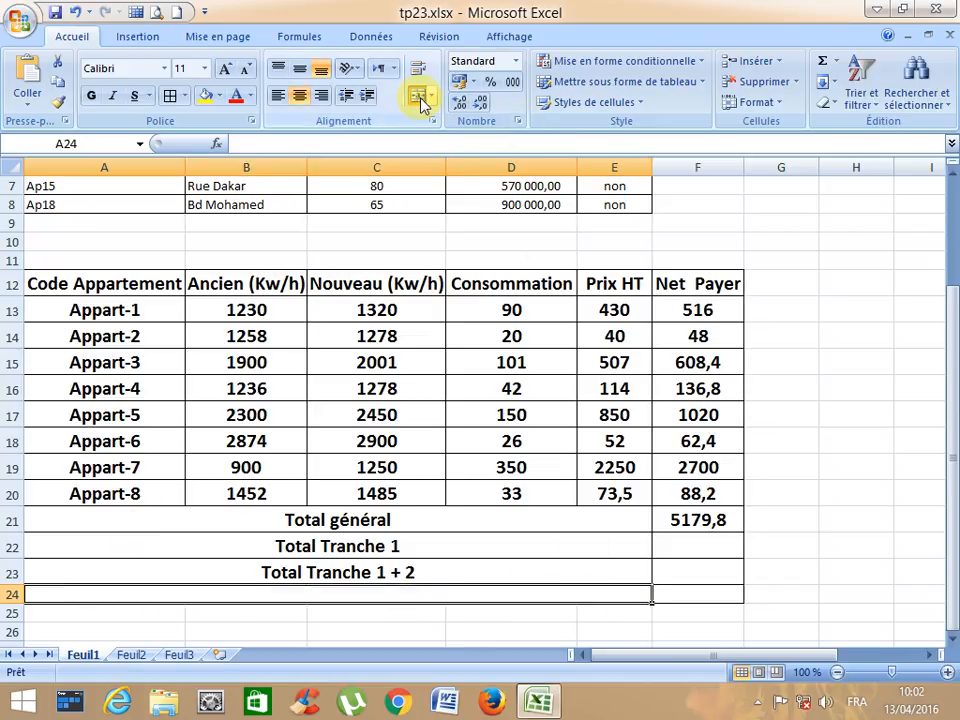
{"action": "type", "text": "Total"}
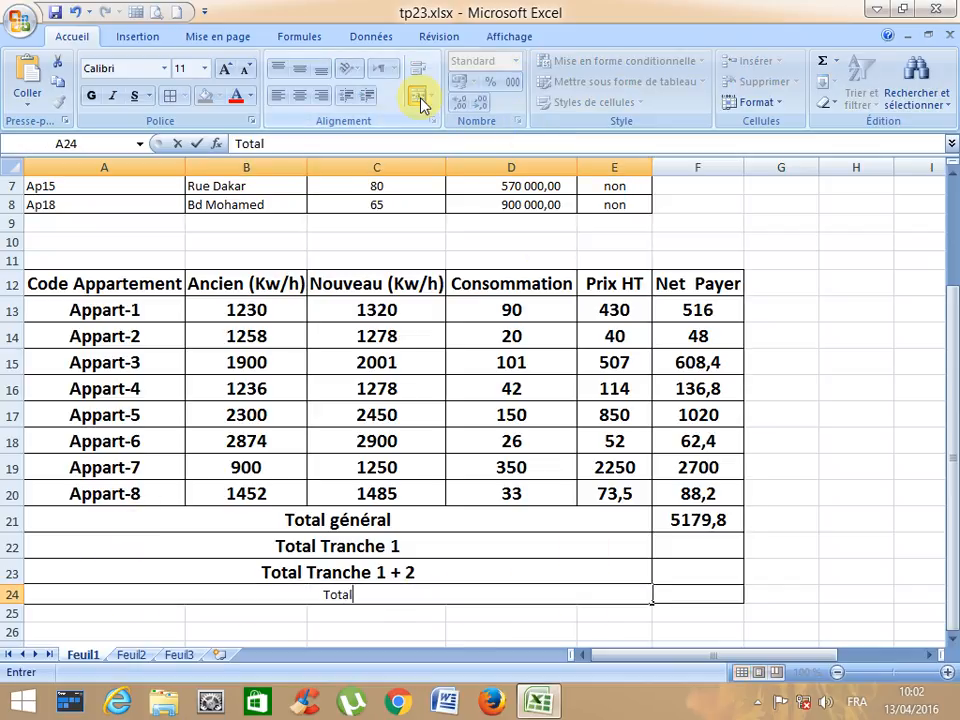
{"action": "type", "text": " Tranche"}
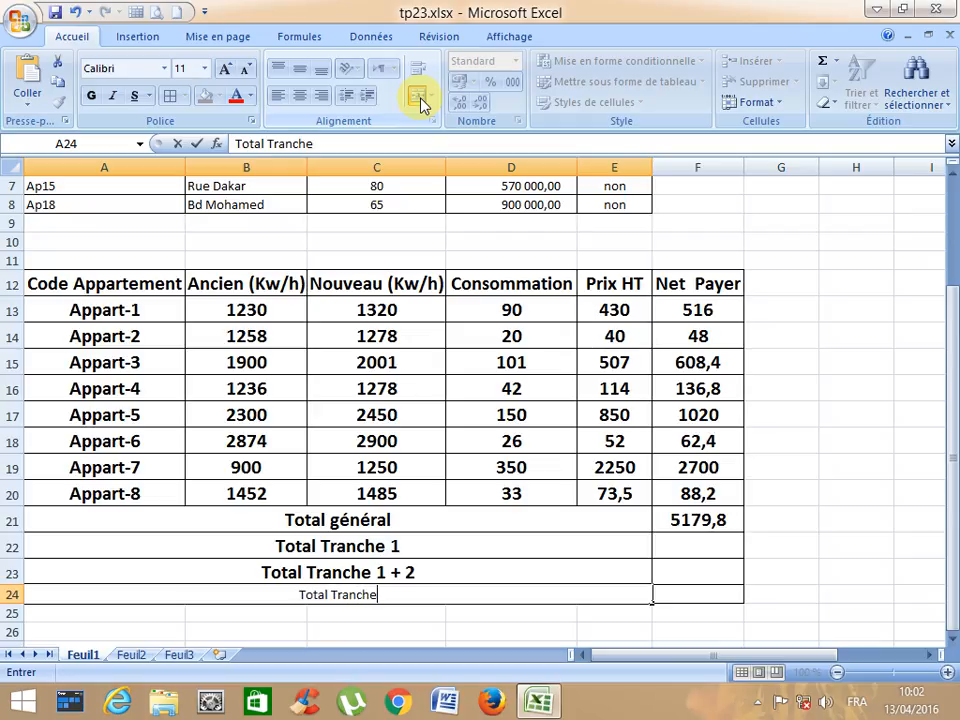
{"action": "type", "text": "3"}
{"action": "key", "text": "Return"}
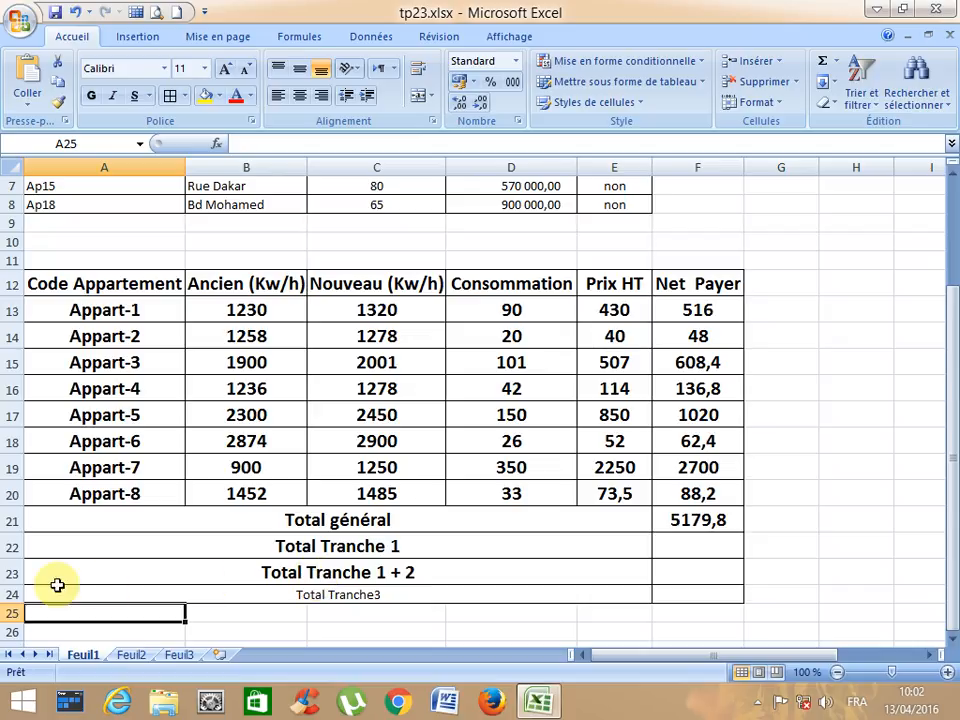
Increase the height of row 24 to roughly match the table rows above it
{"action": "left_click", "coordinate": [8, 575]}
{"action": "left_click", "coordinate": [10, 594]}
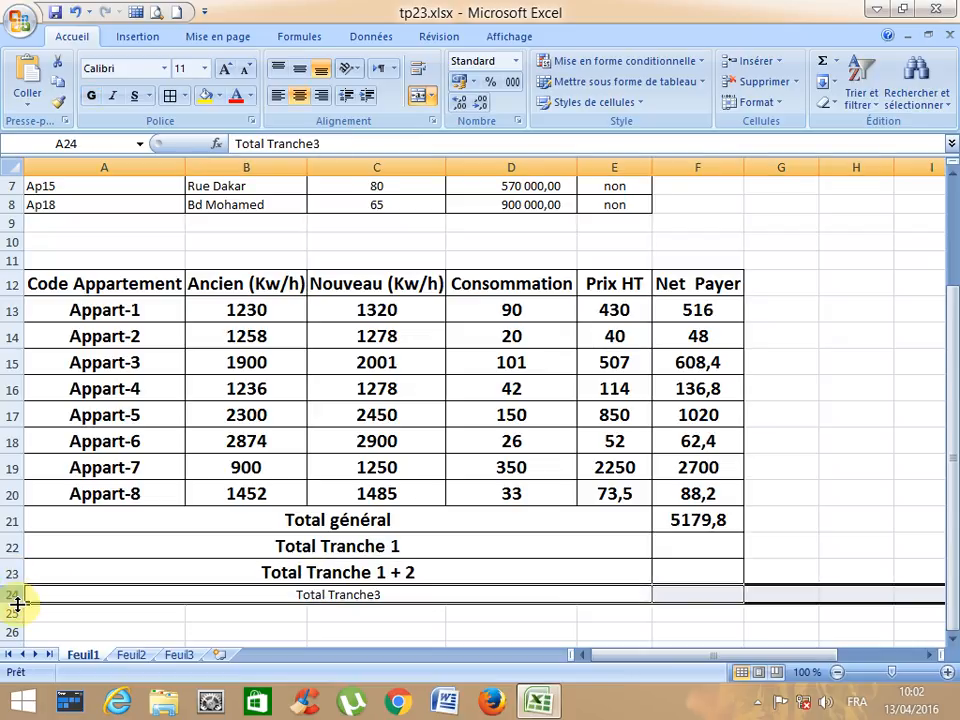
{"action": "left_click_drag", "start_coordinate": [16, 603], "coordinate": [10, 613]}
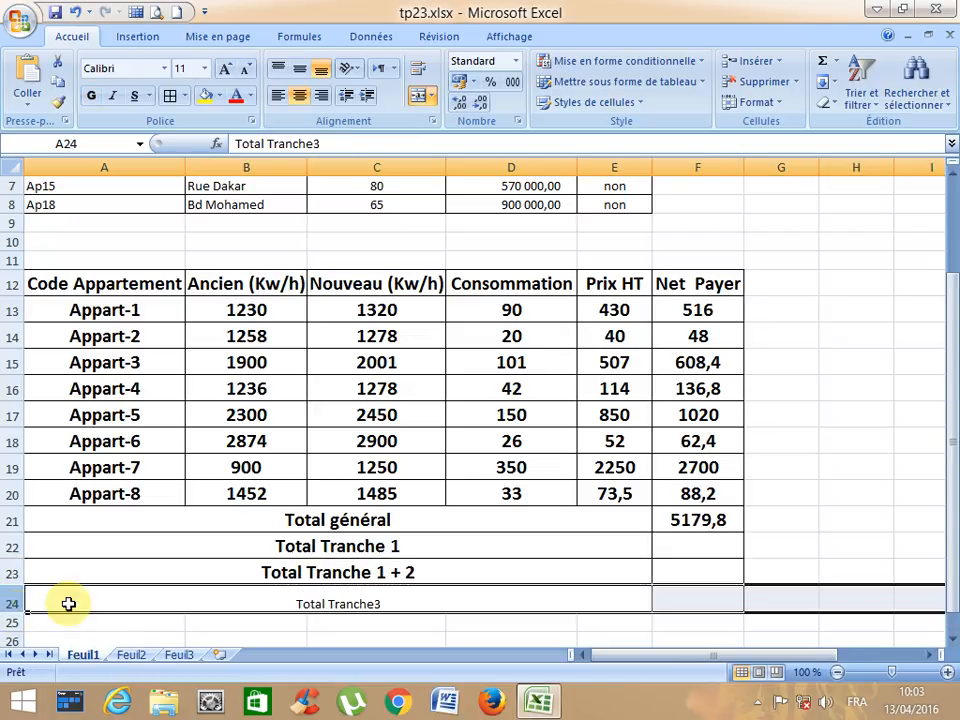
Copy the formatting of the "Total Tranche 1 + 2" cell to A24 and correct its label to "Total Tranche 3"
{"action": "left_click", "coordinate": [214, 572]}
{"action": "left_click", "coordinate": [58, 101]}
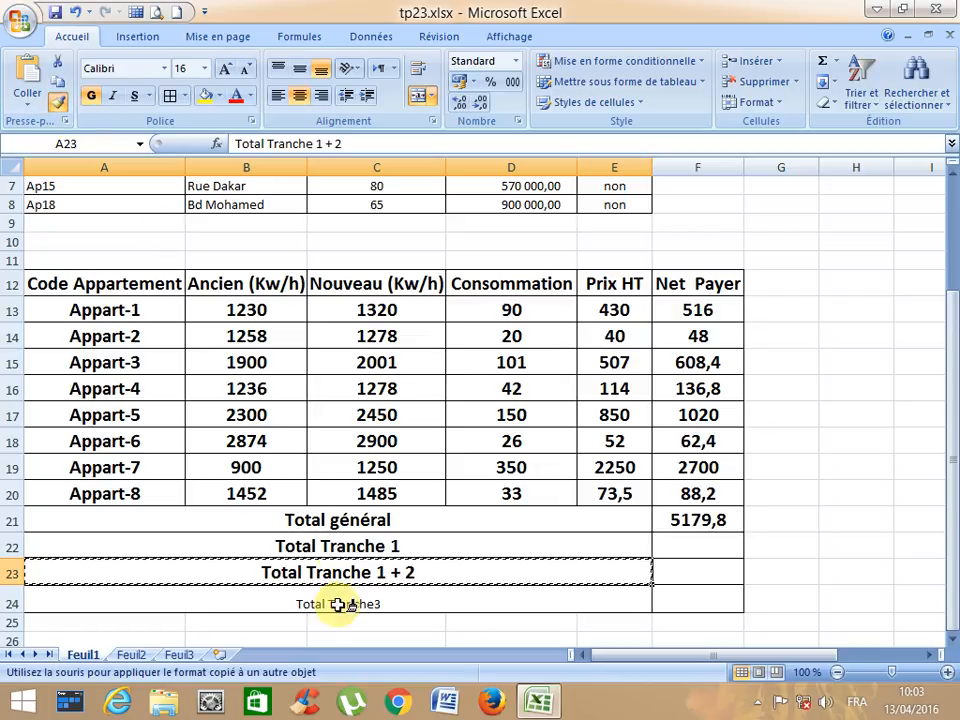
{"action": "left_click", "coordinate": [387, 600]}
{"action": "double_click", "coordinate": [390, 600]}
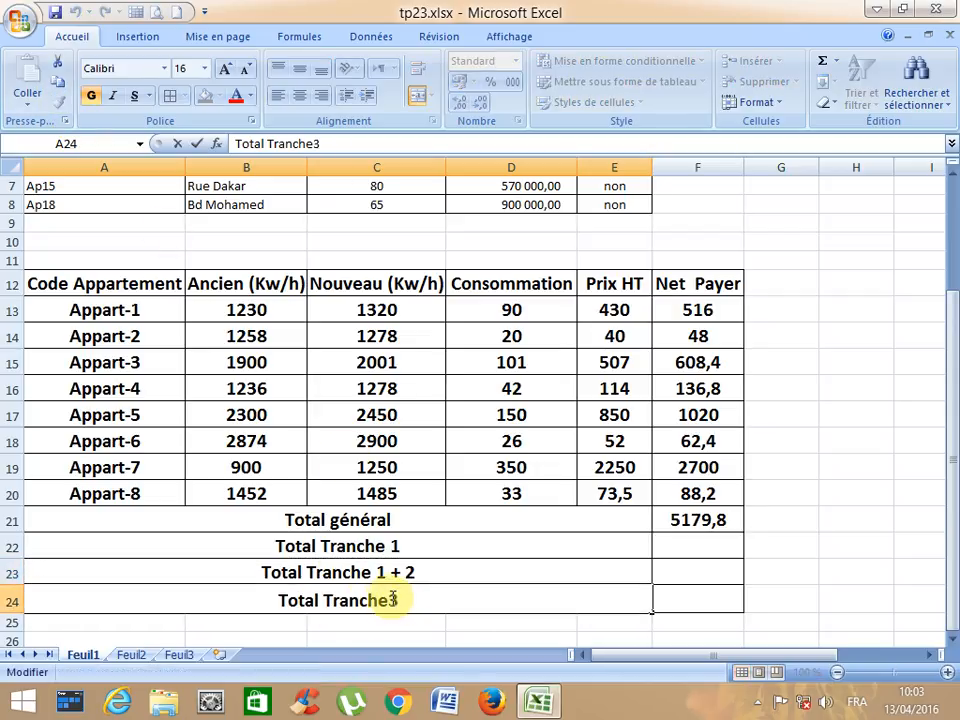
Insert the SOMME.SI function from the list of all functions into cell F22 beside Total Tranche 1
{"action": "left_click", "coordinate": [698, 548]}
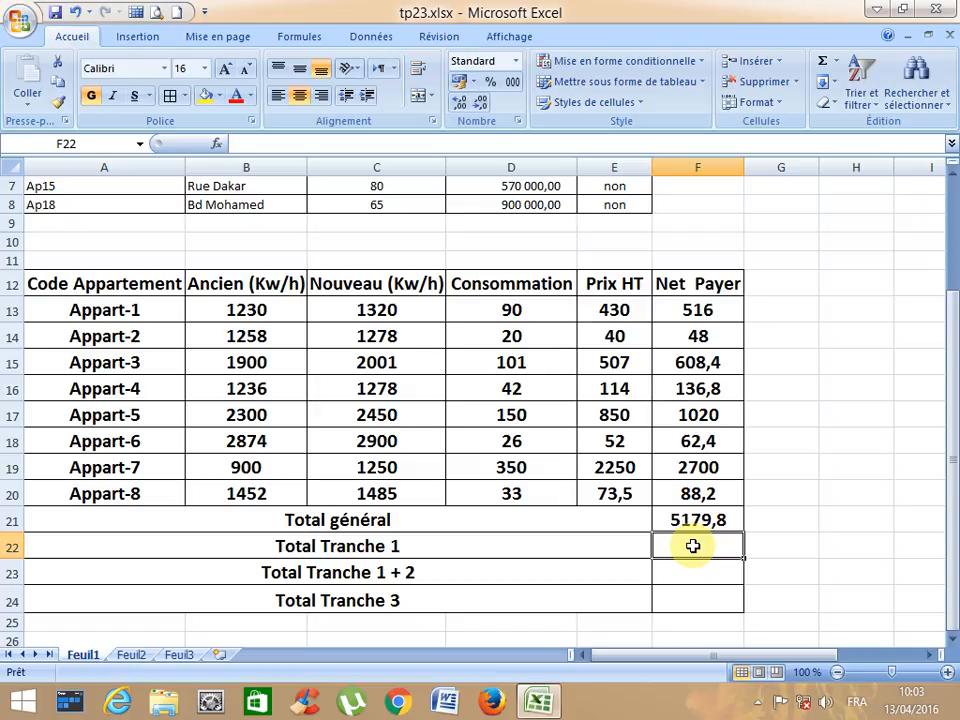
{"action": "left_click", "coordinate": [216, 144]}
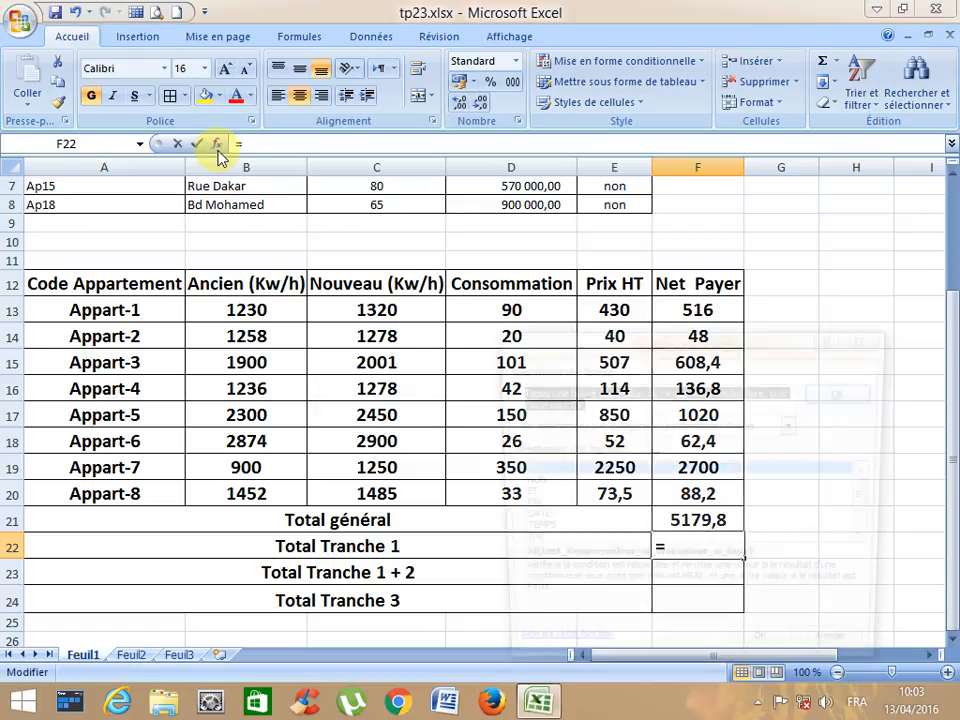
{"action": "left_click", "coordinate": [710, 426]}
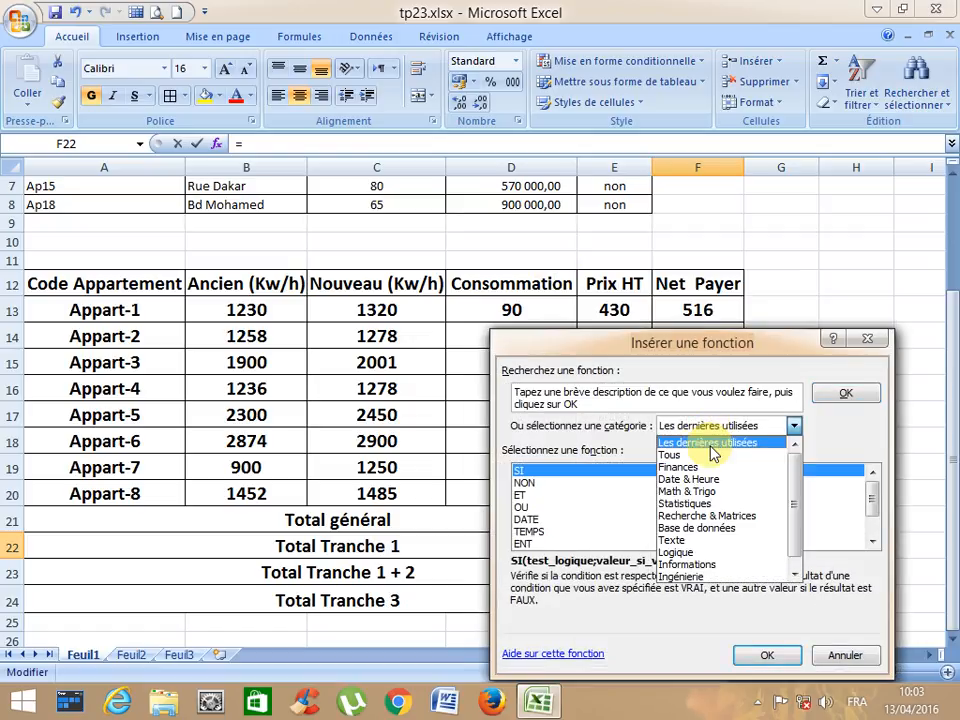
{"action": "left_click", "coordinate": [672, 456]}
{"action": "key", "text": "s"}
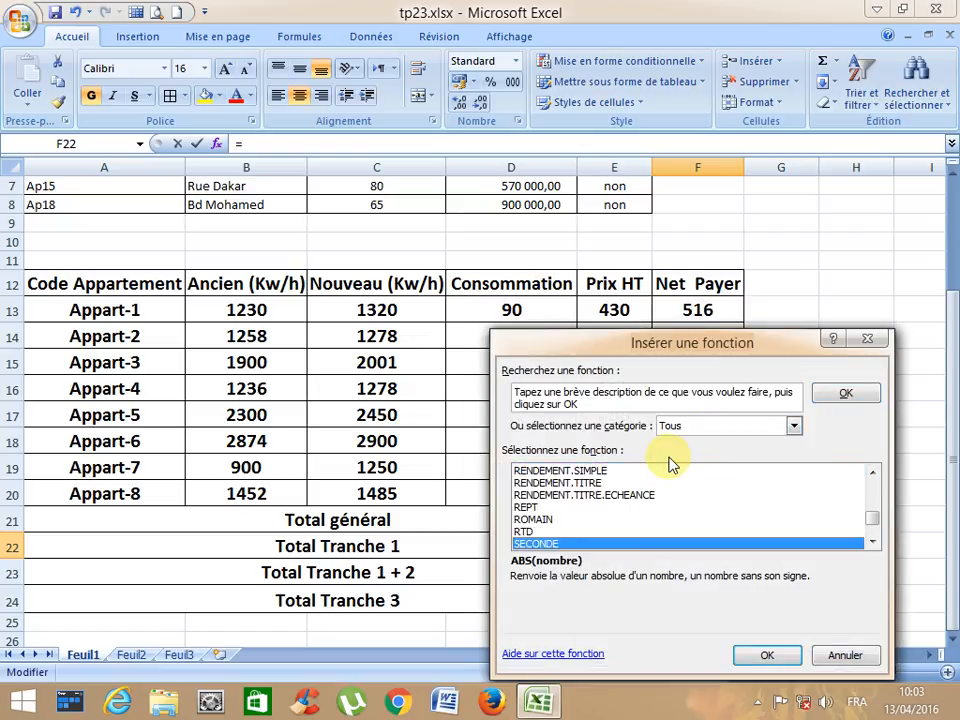
{"action": "key", "text": "o"}
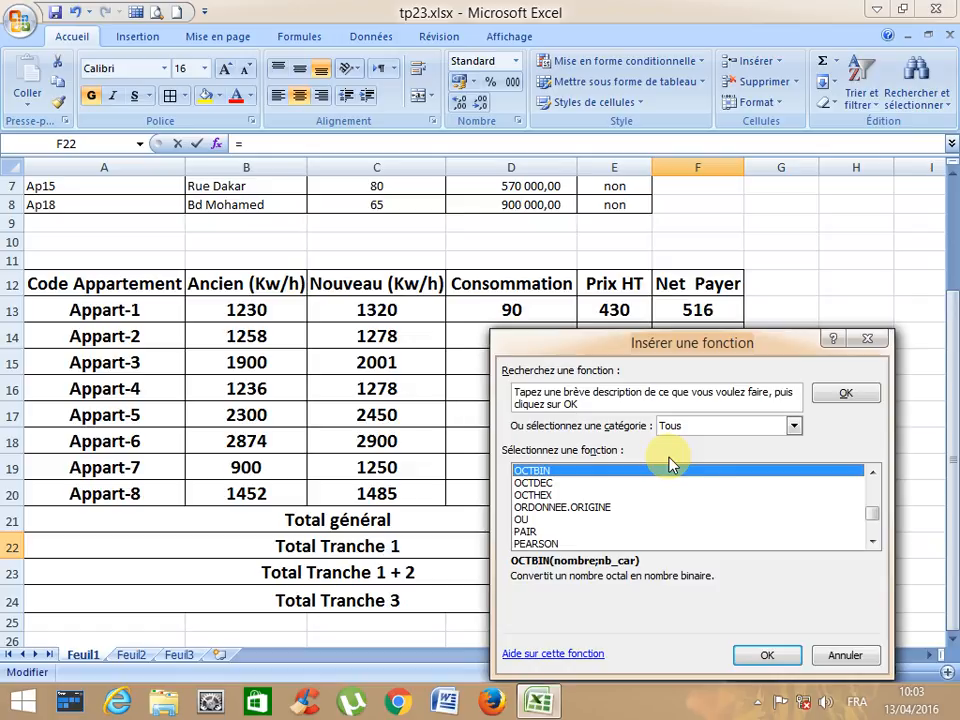
{"action": "left_click", "coordinate": [604, 496]}
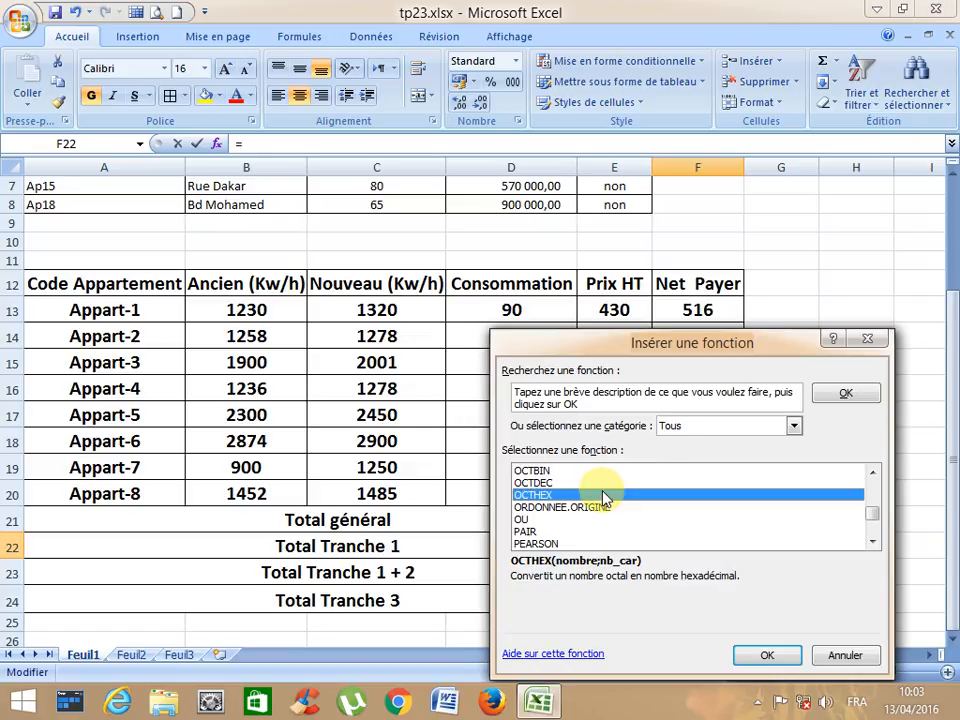
{"action": "key", "text": "s"}
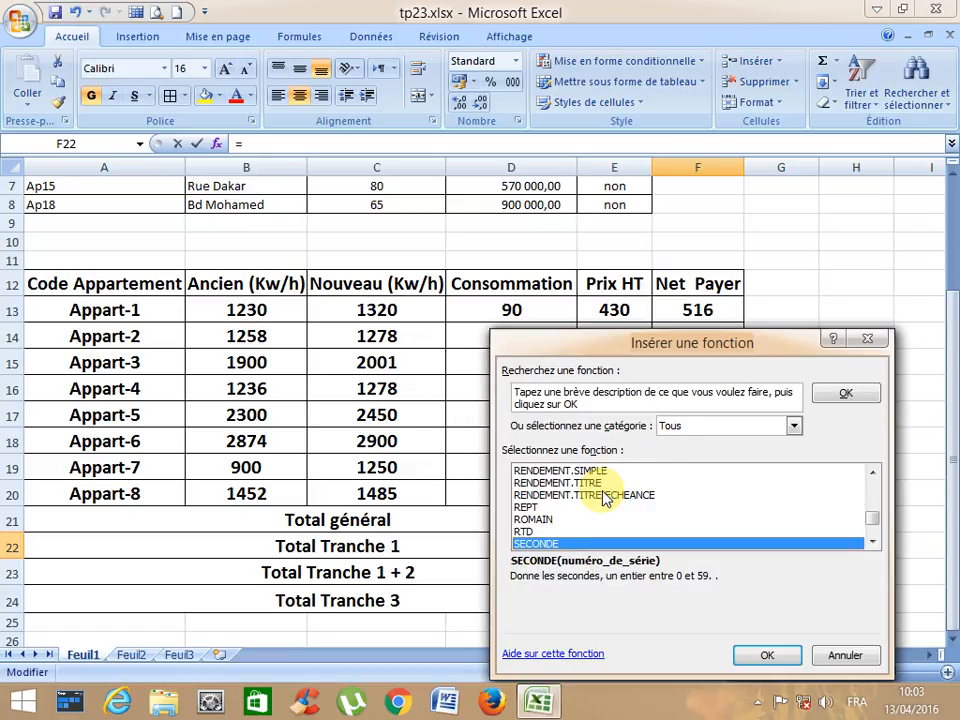
{"action": "key", "text": "s"}
{"action": "key", "text": "s"}
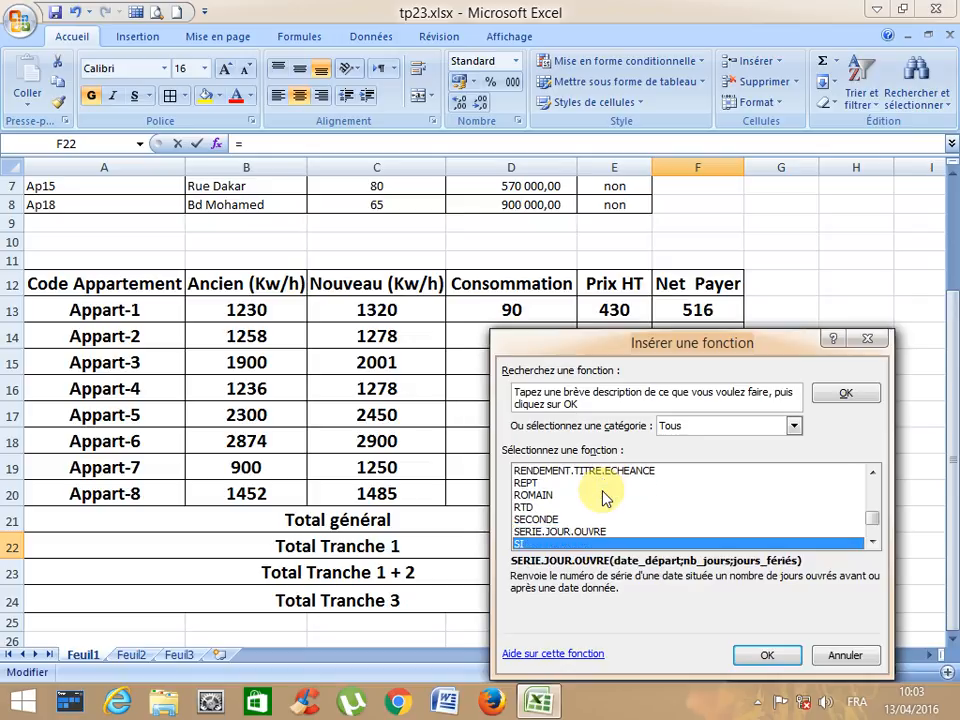
{"action": "key", "text": "s"}
{"action": "key", "text": "s"}
{"action": "key", "text": "s"}
{"action": "key", "text": "s"}
{"action": "key", "text": "s"}
{"action": "key", "text": "s"}
{"action": "key", "text": "s"}
{"action": "key", "text": "s"}
{"action": "key", "text": "s"}
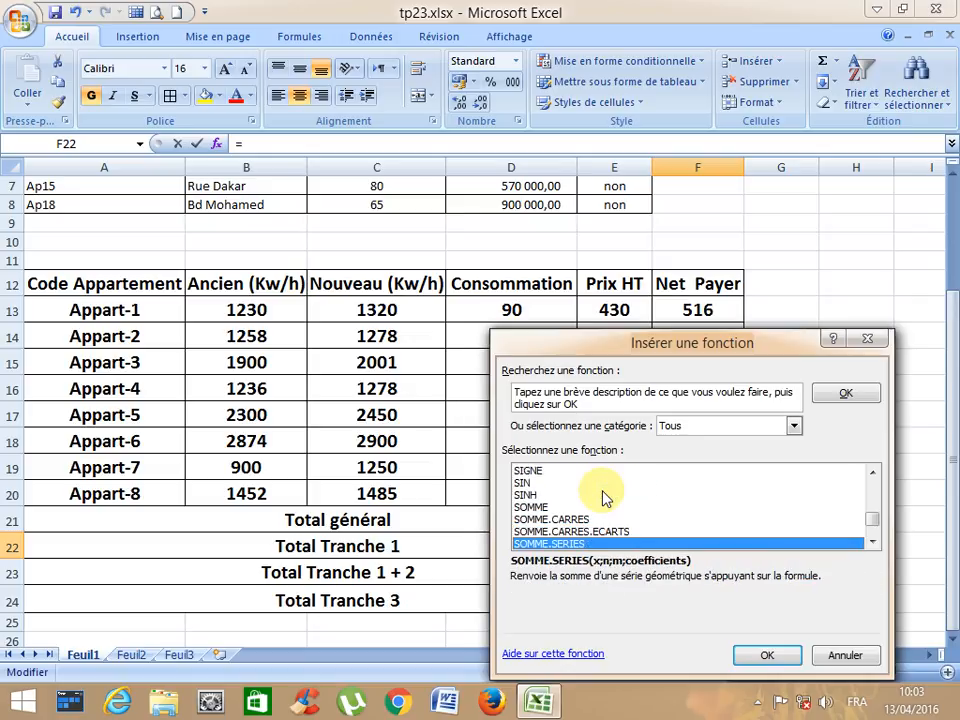
{"action": "key", "text": "Return"}
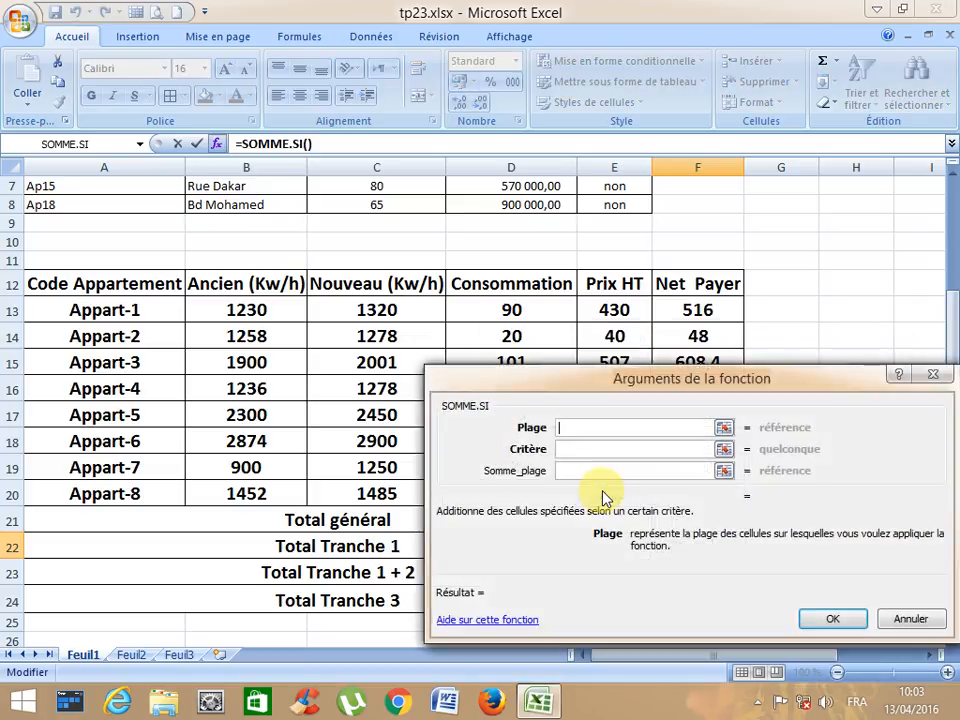
Set the SOMME.SI range for Total Tranche 1 to F13:F20 and its criterion to <=30
{"action": "left_click_drag", "start_coordinate": [470, 376], "coordinate": [254, 451]}
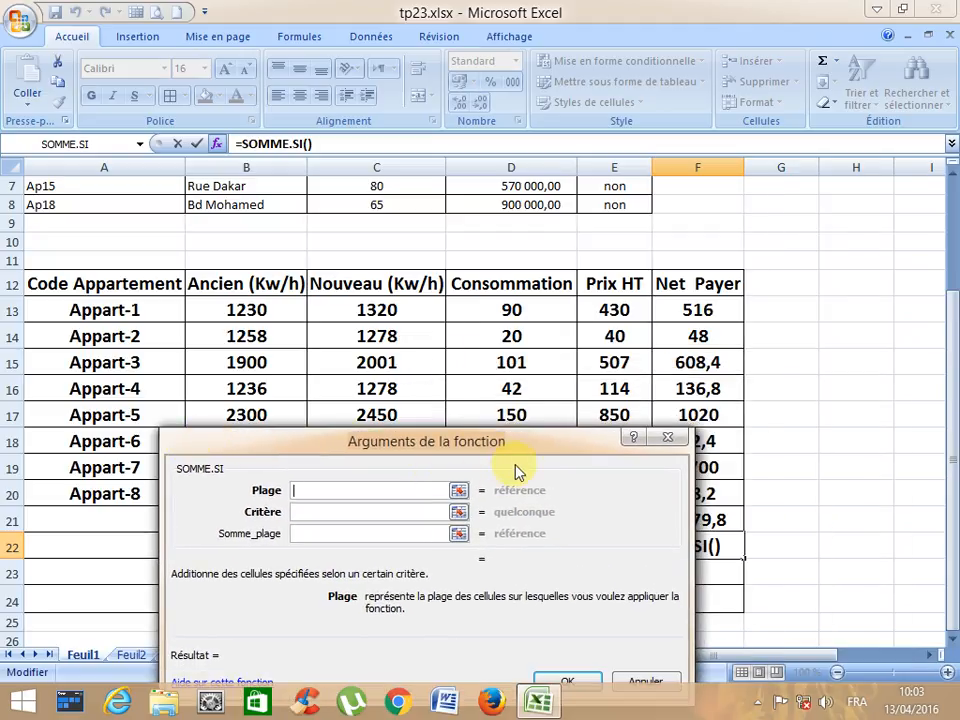
{"action": "left_click_drag", "start_coordinate": [508, 443], "coordinate": [415, 311]}
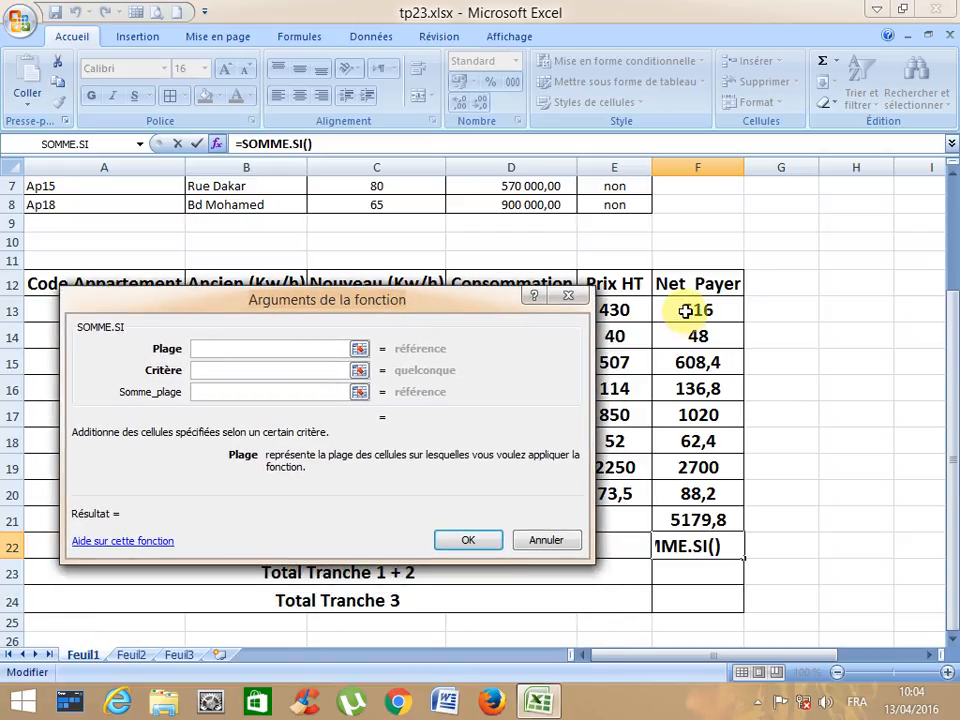
{"action": "left_click_drag", "start_coordinate": [684, 321], "coordinate": [686, 497]}
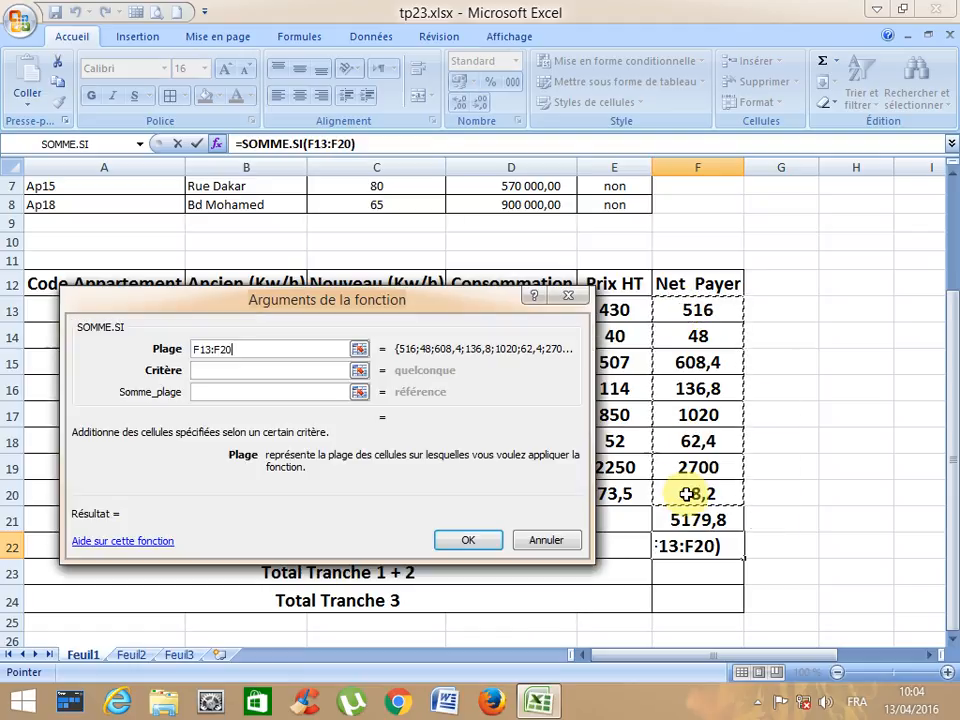
{"action": "left_click", "coordinate": [249, 370]}
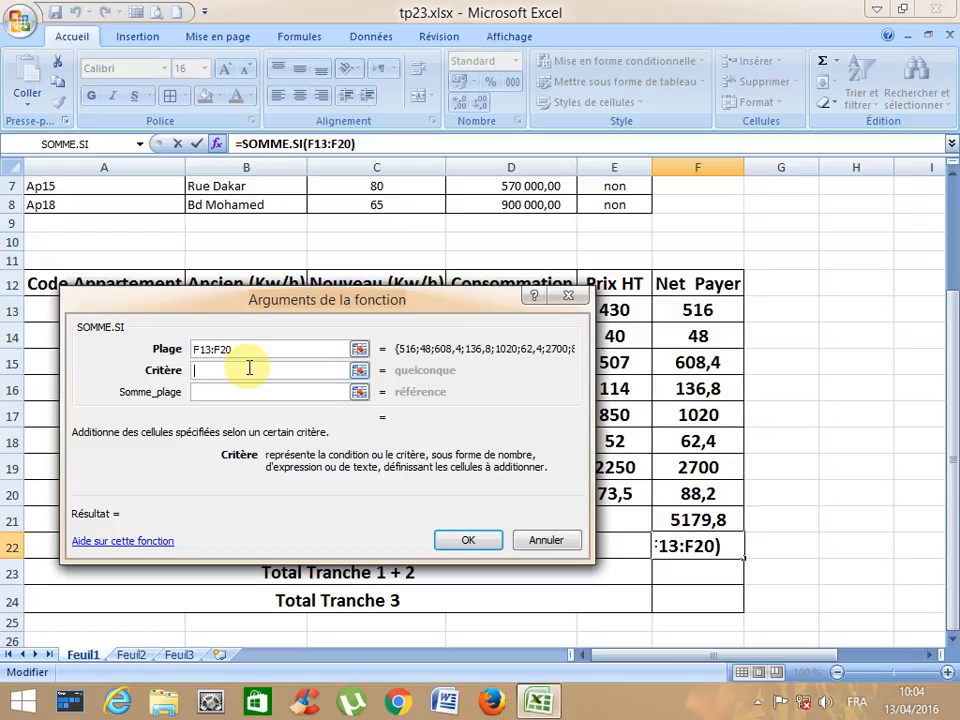
{"action": "type", "text": "<=30"}
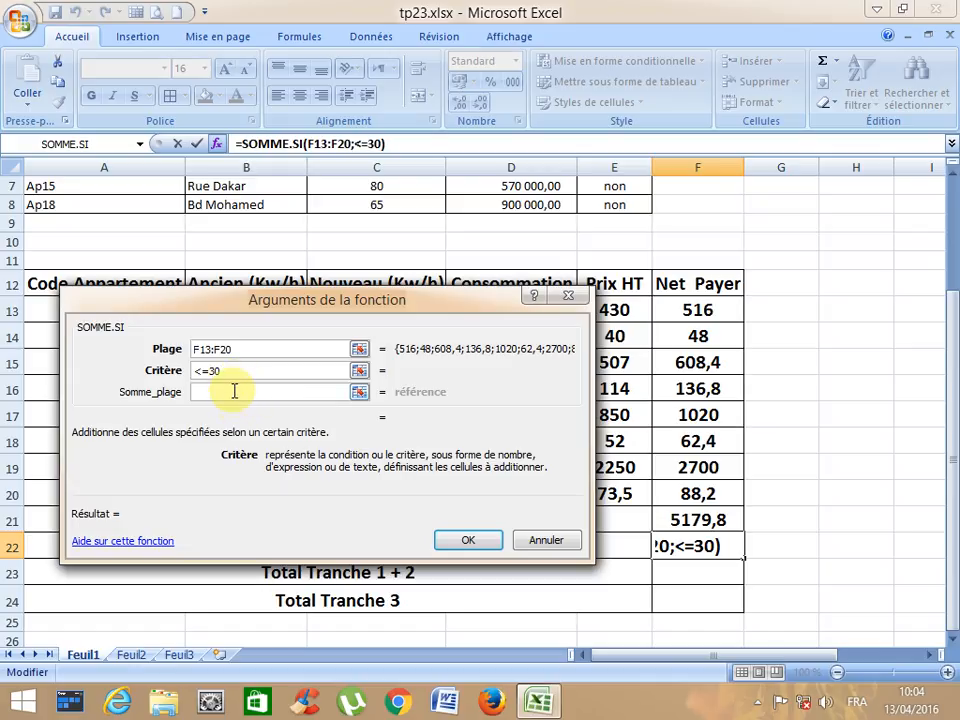
{"action": "left_click", "coordinate": [234, 391]}
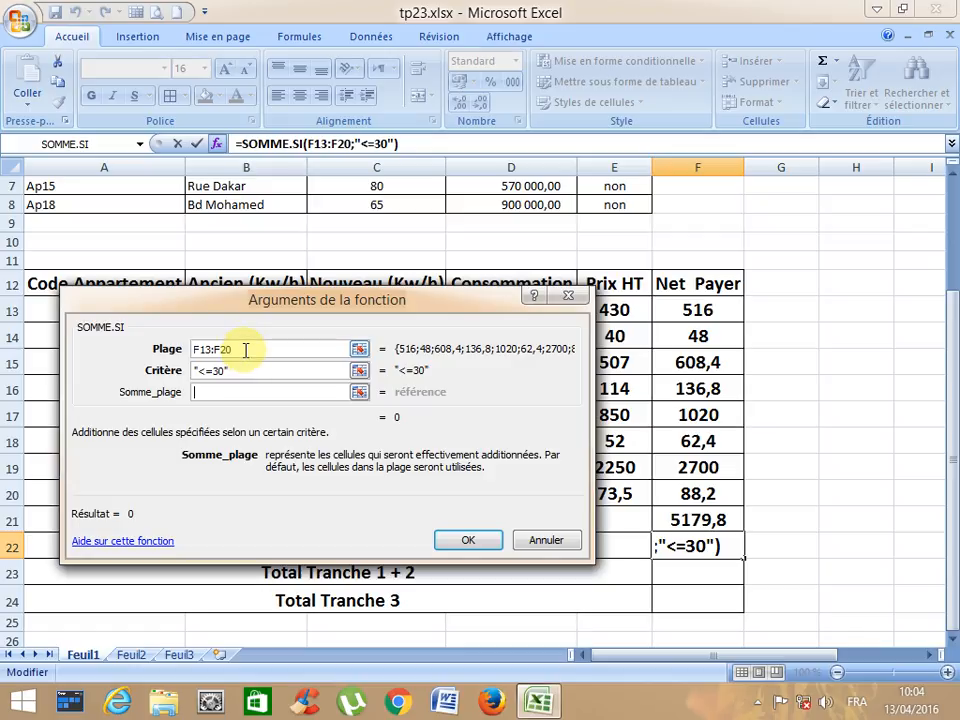
Replace the range with the Consommation cells D13:D20, set the sum range to F13:F20 and confirm the formula
{"action": "left_click_drag", "start_coordinate": [246, 350], "coordinate": [180, 350]}
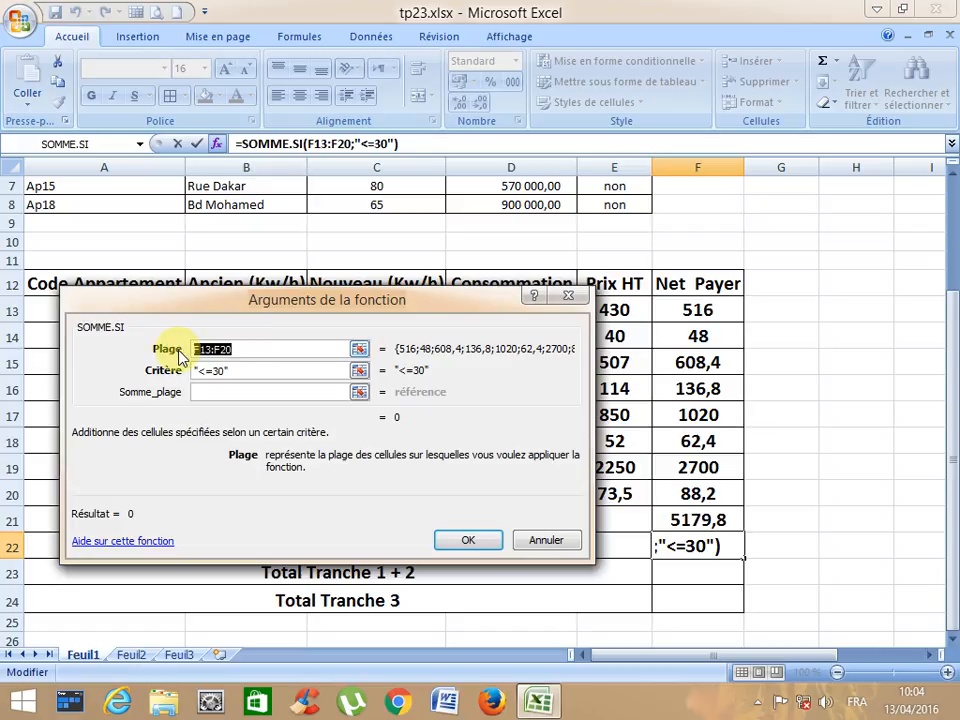
{"action": "key", "text": "Delete"}
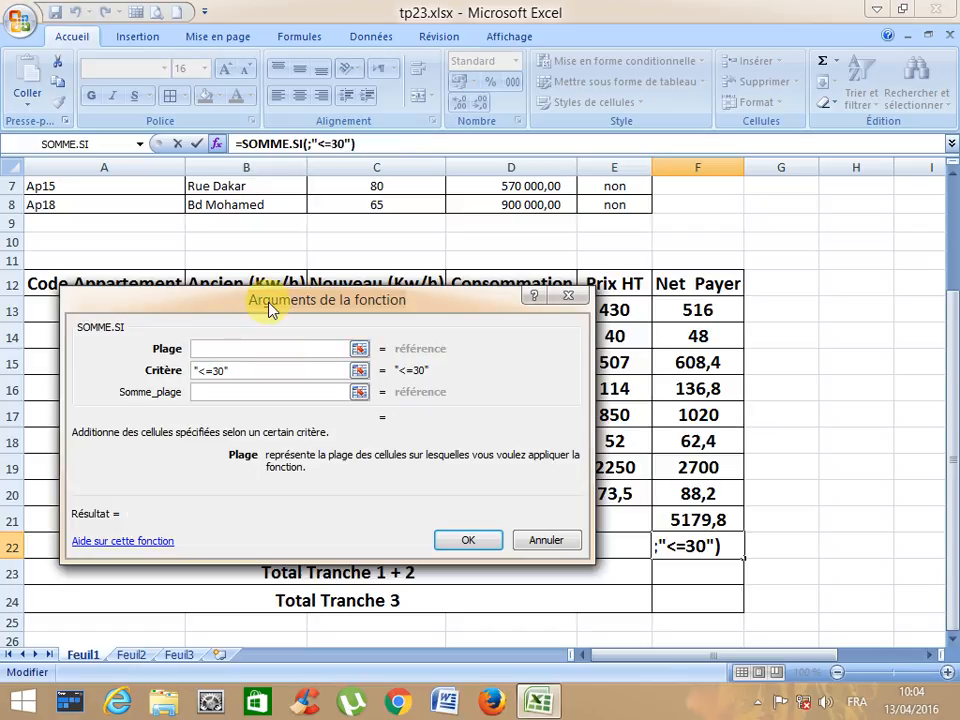
{"action": "left_click_drag", "start_coordinate": [277, 318], "coordinate": [274, 388]}
{"action": "left_click_drag", "start_coordinate": [531, 318], "coordinate": [529, 489]}
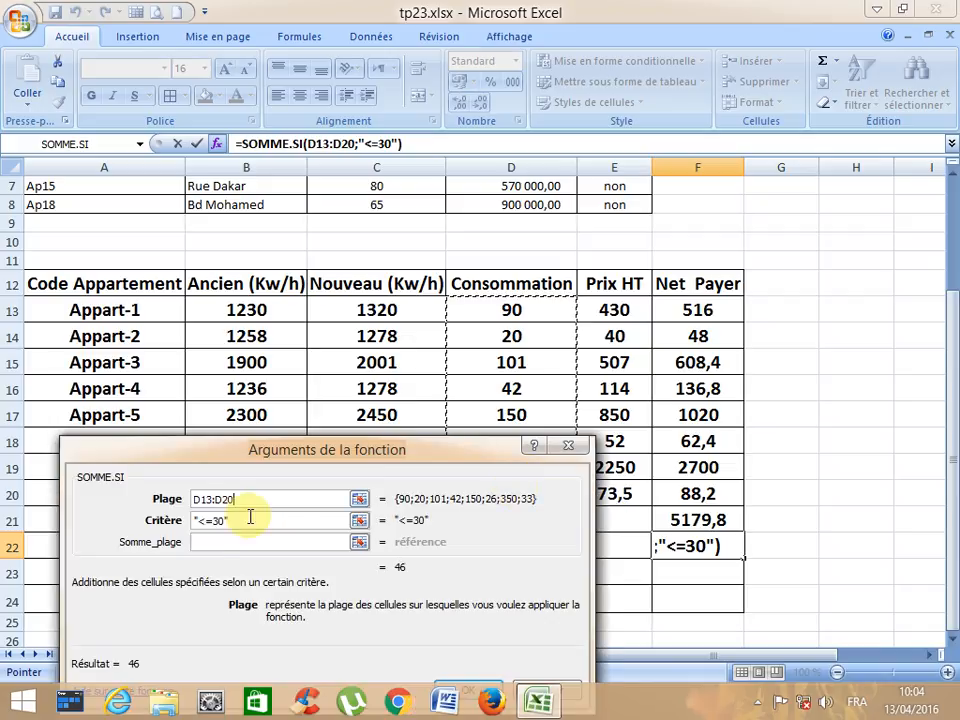
{"action": "left_click", "coordinate": [218, 542]}
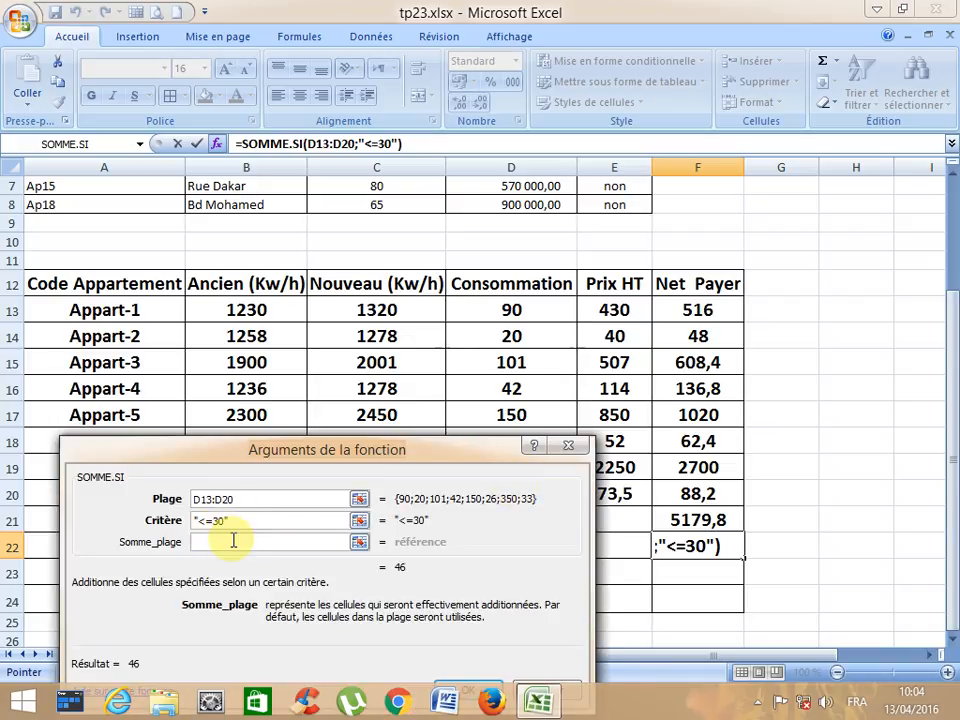
{"action": "left_click_drag", "start_coordinate": [687, 314], "coordinate": [690, 487]}
{"action": "key", "text": "Return"}
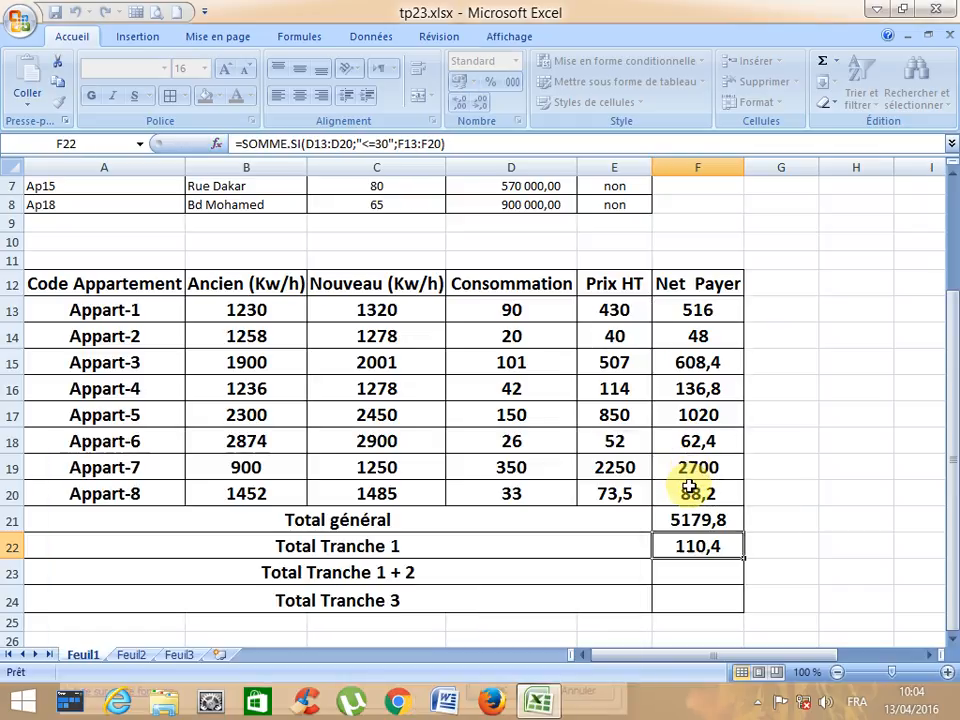
In F23, total Net Payer F13:F20 with SOMME.SI, using range D13:D20 and criterion <=50
{"action": "left_click", "coordinate": [697, 578]}
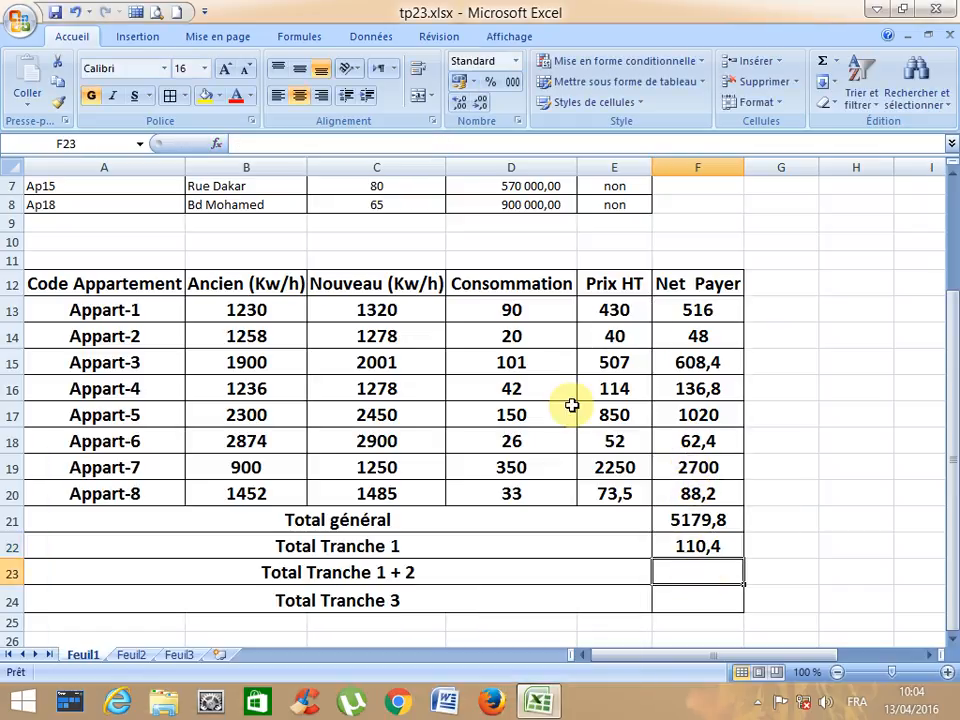
{"action": "left_click", "coordinate": [216, 145]}
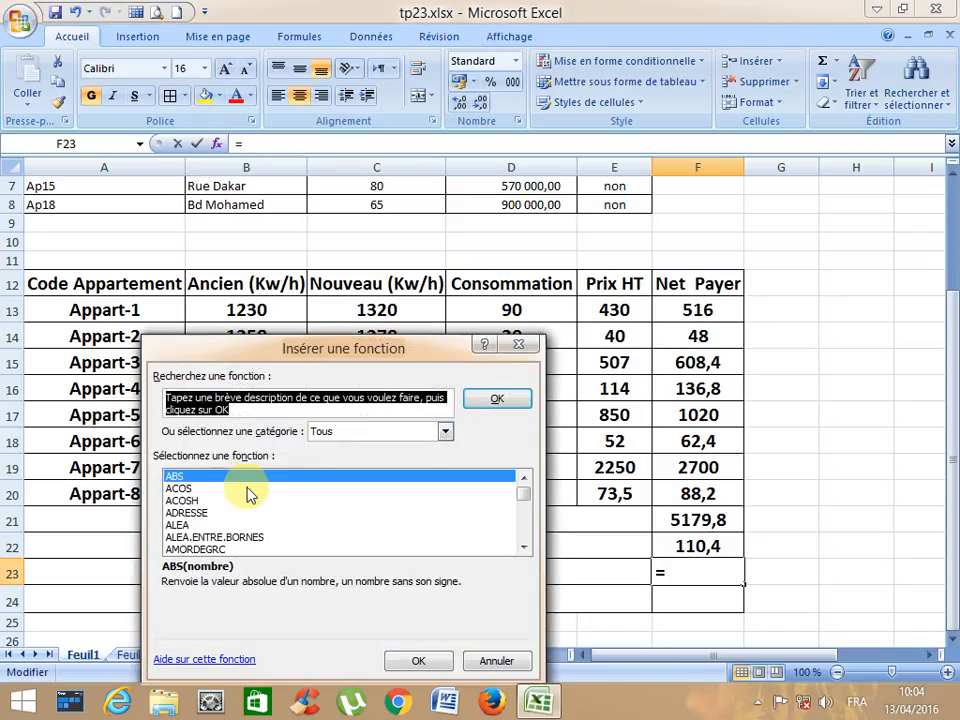
{"action": "left_click", "coordinate": [318, 433]}
{"action": "left_click", "coordinate": [335, 449]}
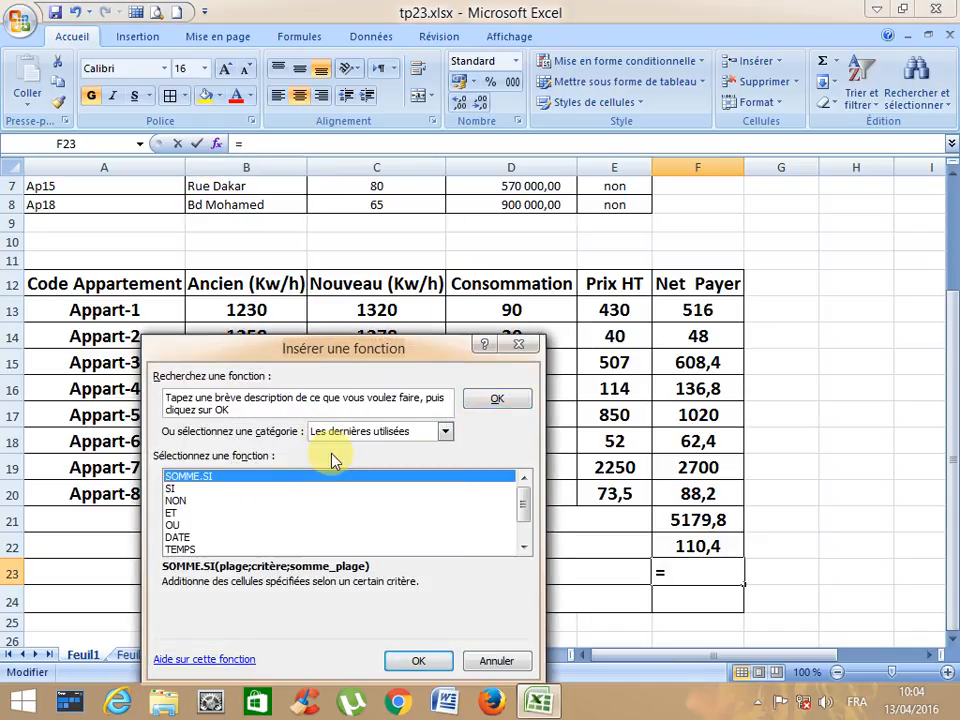
{"action": "left_click", "coordinate": [400, 657]}
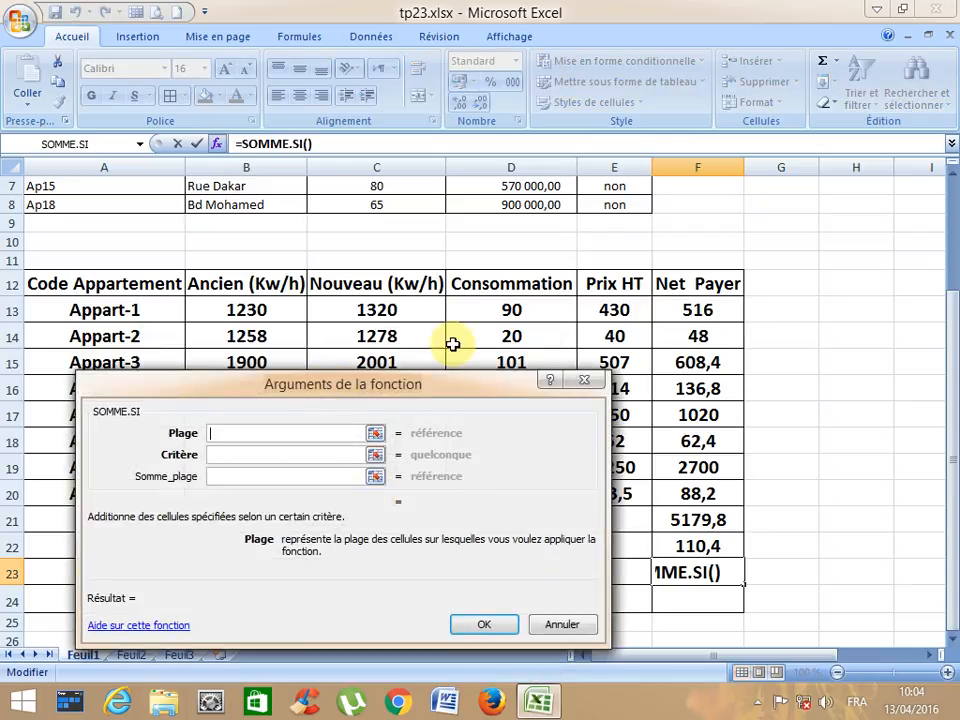
{"action": "left_click_drag", "start_coordinate": [493, 306], "coordinate": [514, 496]}
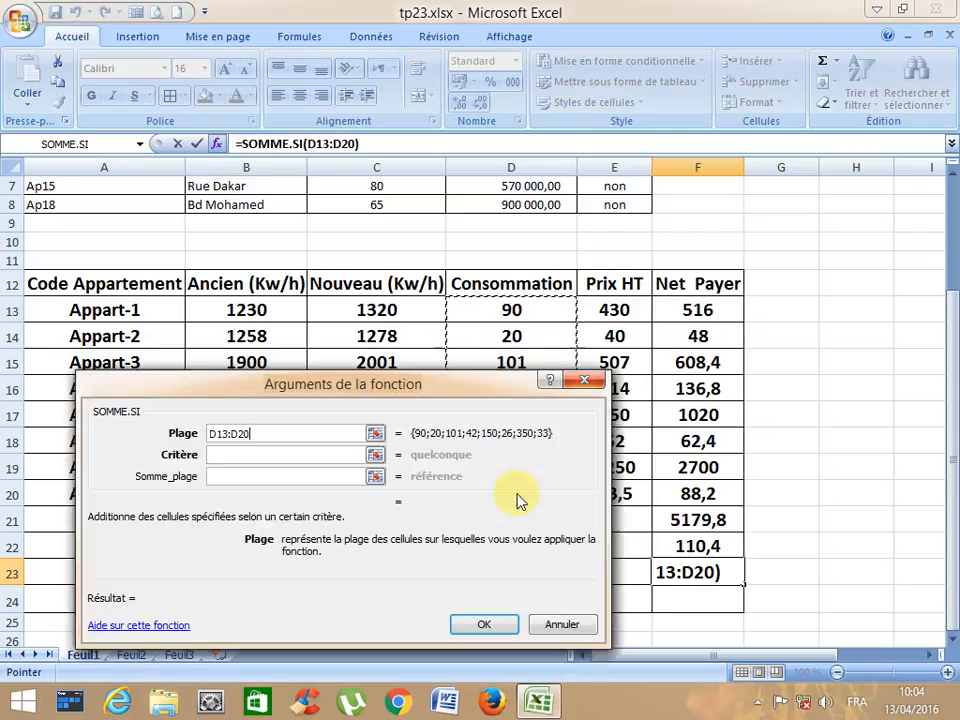
{"action": "left_click", "coordinate": [246, 454]}
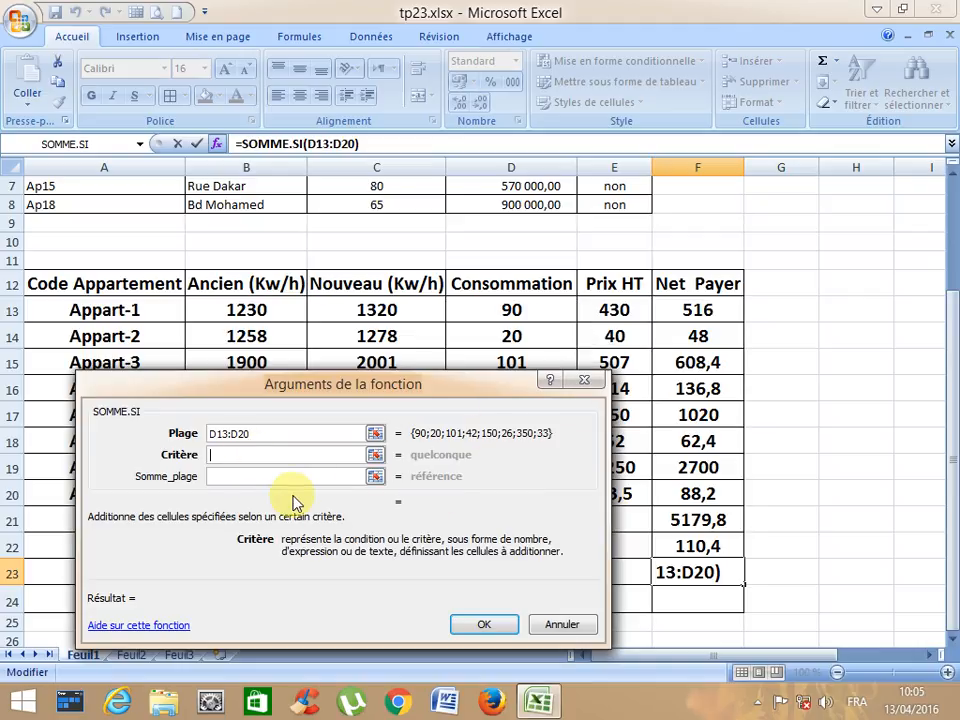
{"action": "type", "text": "<=50"}
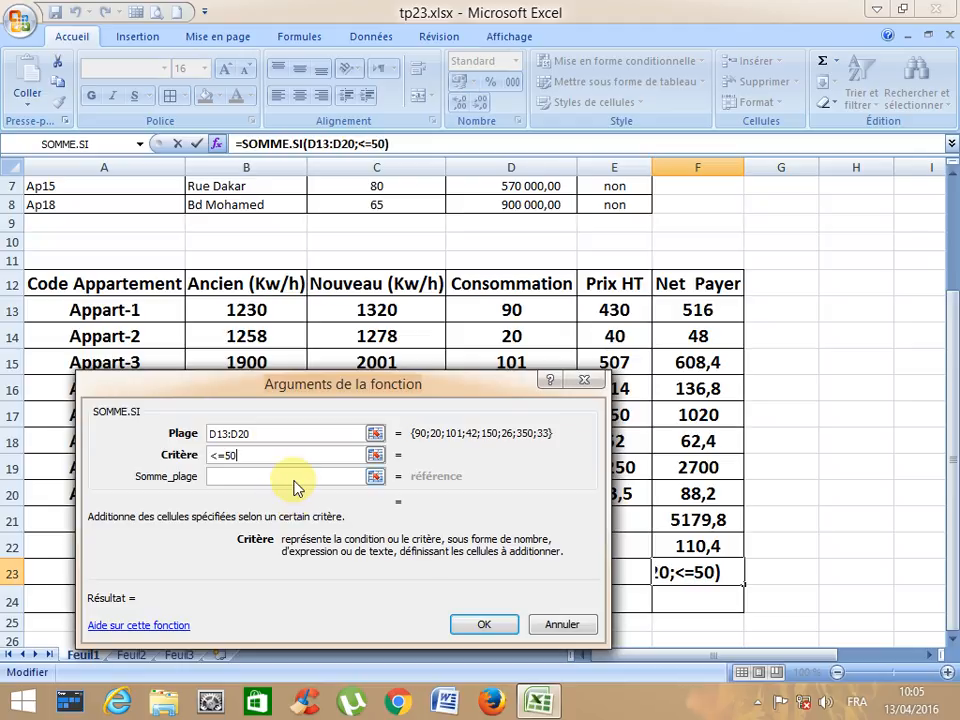
{"action": "left_click", "coordinate": [295, 478]}
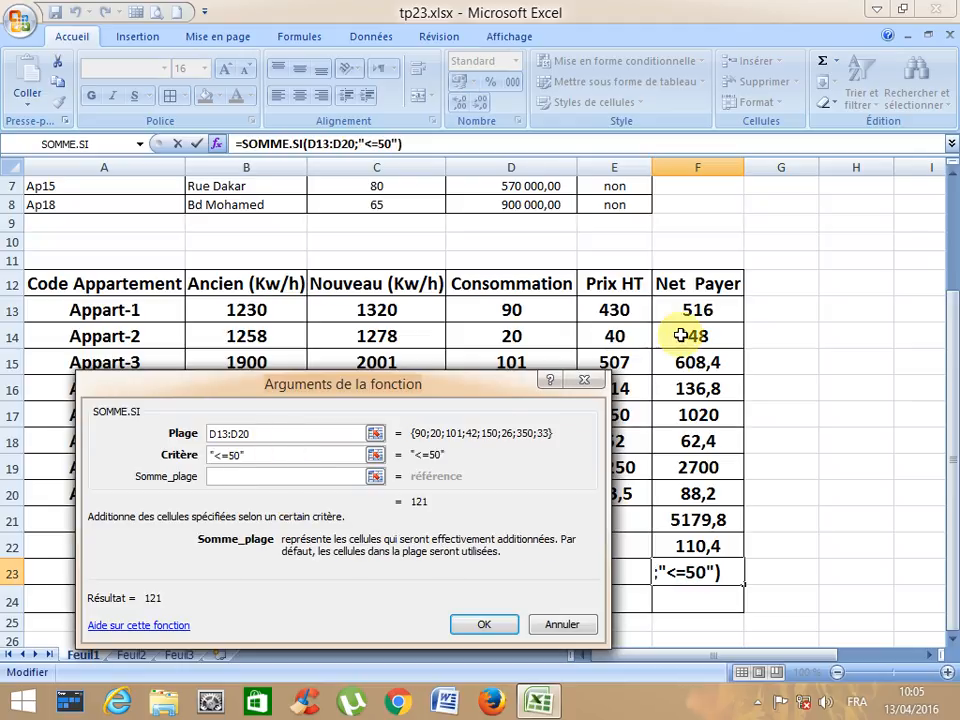
{"action": "left_click_drag", "start_coordinate": [681, 310], "coordinate": [700, 493]}
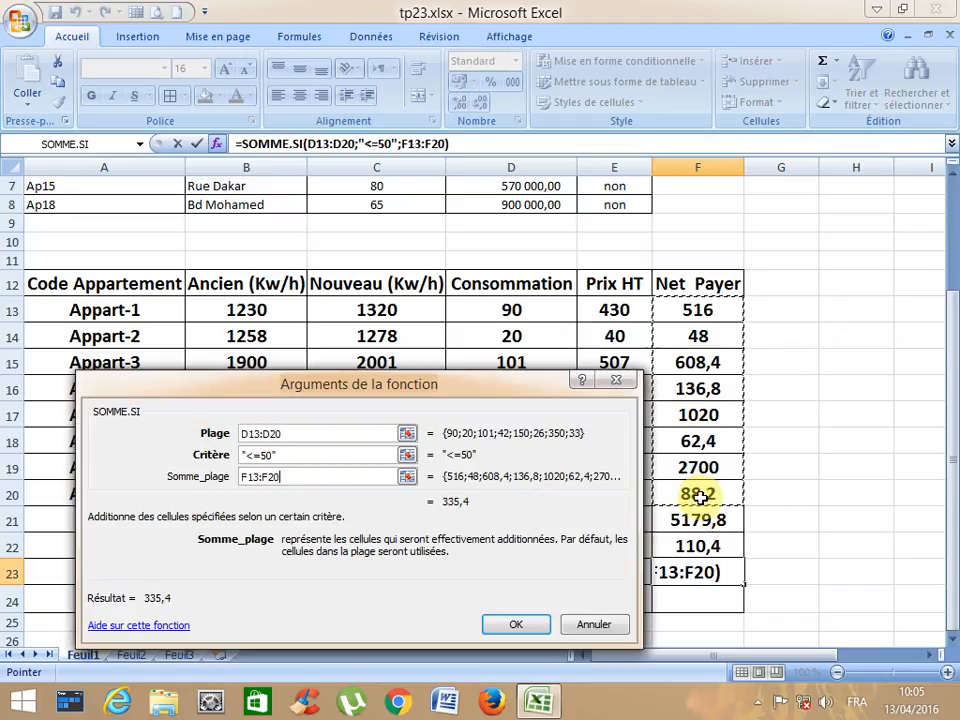
{"action": "key", "text": "Return"}
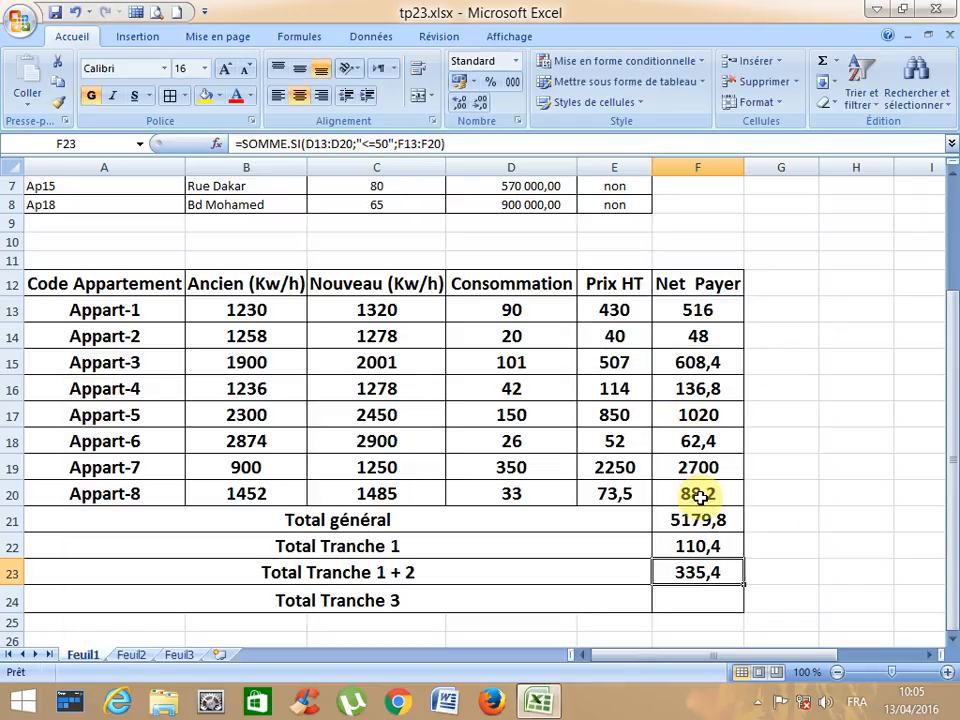
In F24, total Net Payer F13:F20 with SOMME.SI, using range D13:D20 and criterion >50
{"action": "left_click", "coordinate": [692, 601]}
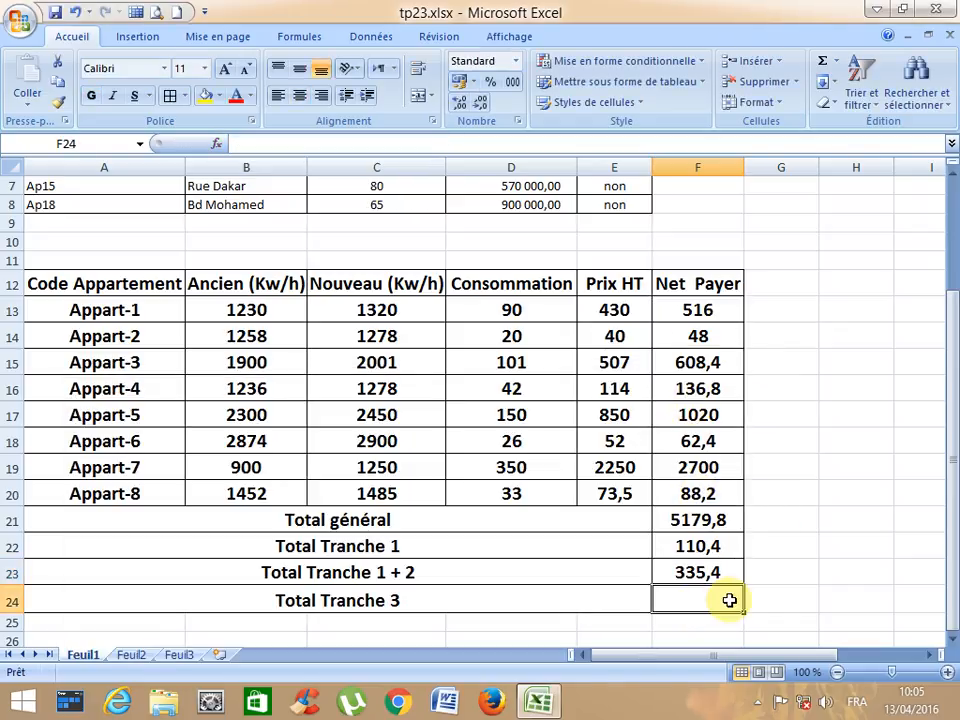
{"action": "left_click", "coordinate": [216, 143]}
{"action": "key", "text": "Return"}
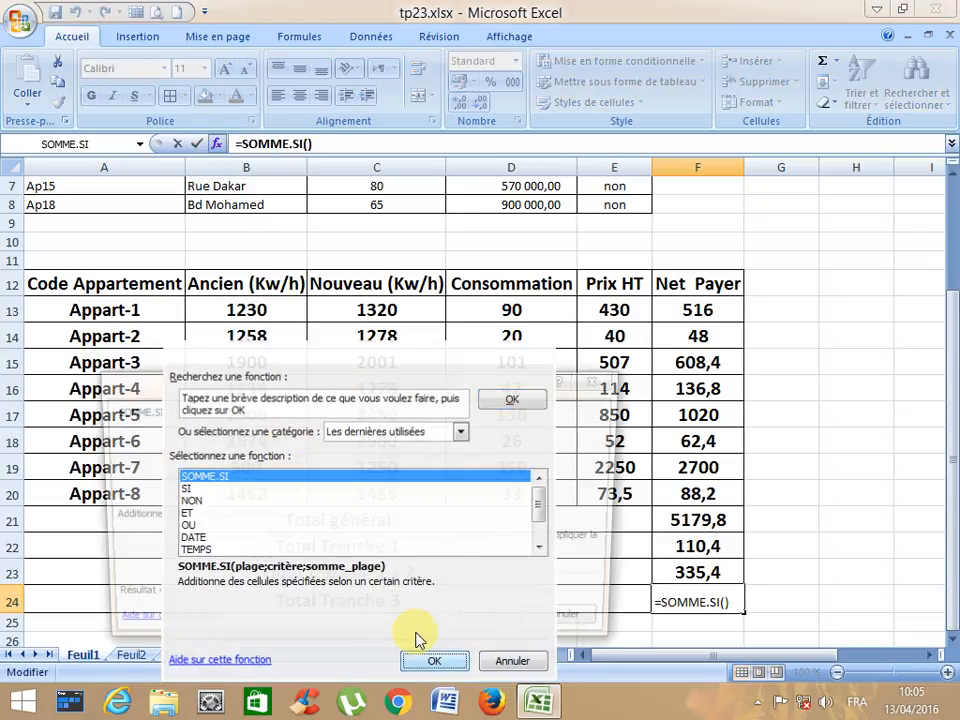
{"action": "left_click", "coordinate": [497, 318]}
{"action": "left_click_drag", "start_coordinate": [497, 318], "coordinate": [500, 493]}
{"action": "left_click", "coordinate": [297, 461]}
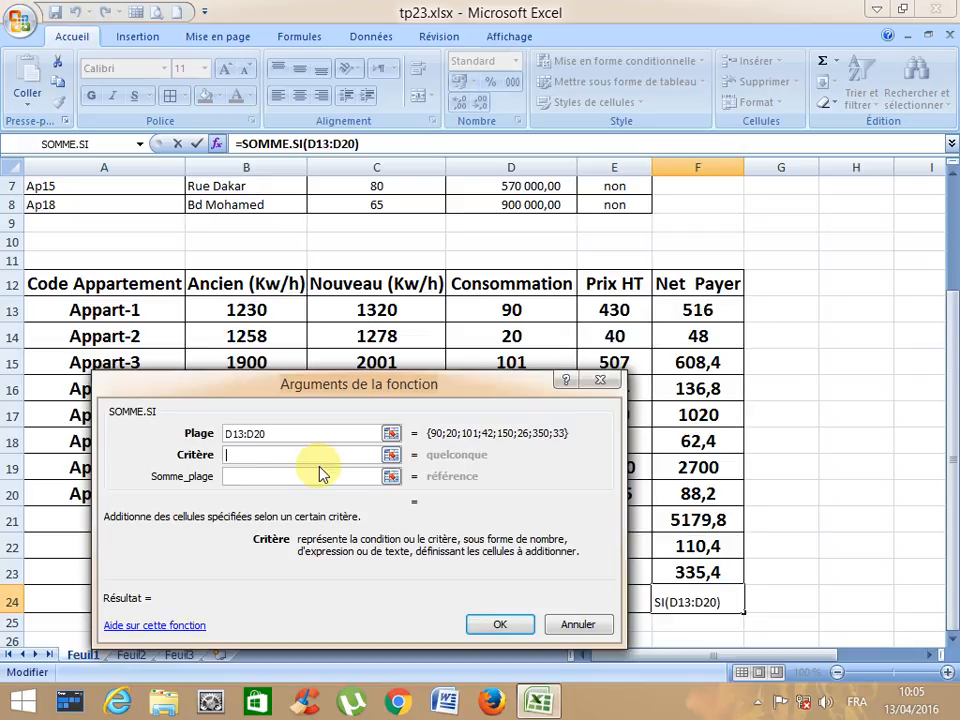
{"action": "type", "text": ">"}
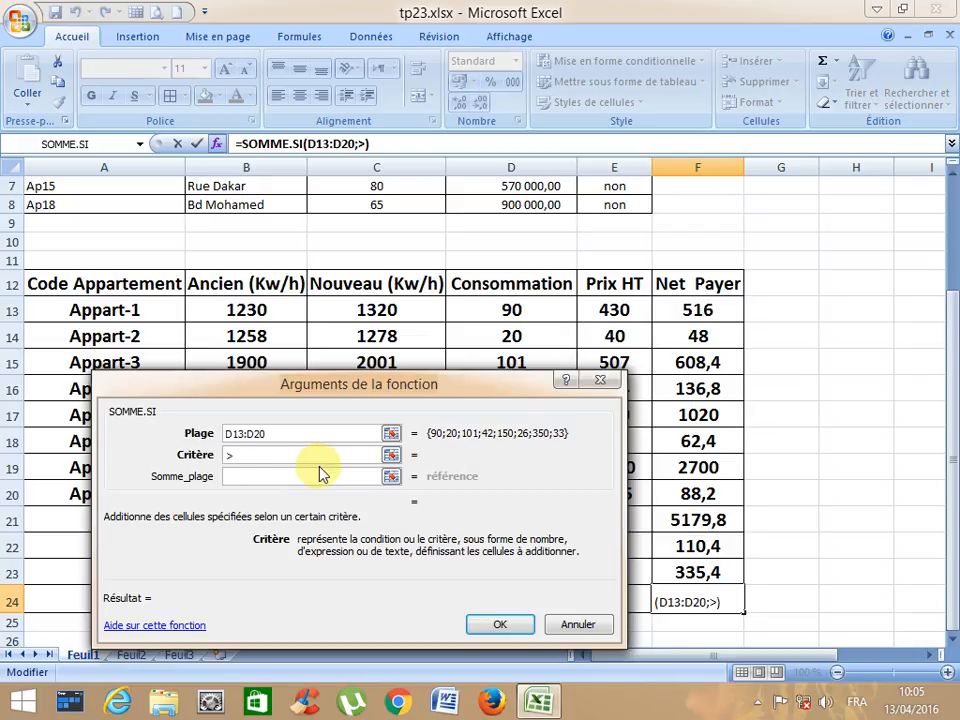
{"action": "type", "text": "50"}
{"action": "left_click", "coordinate": [315, 479]}
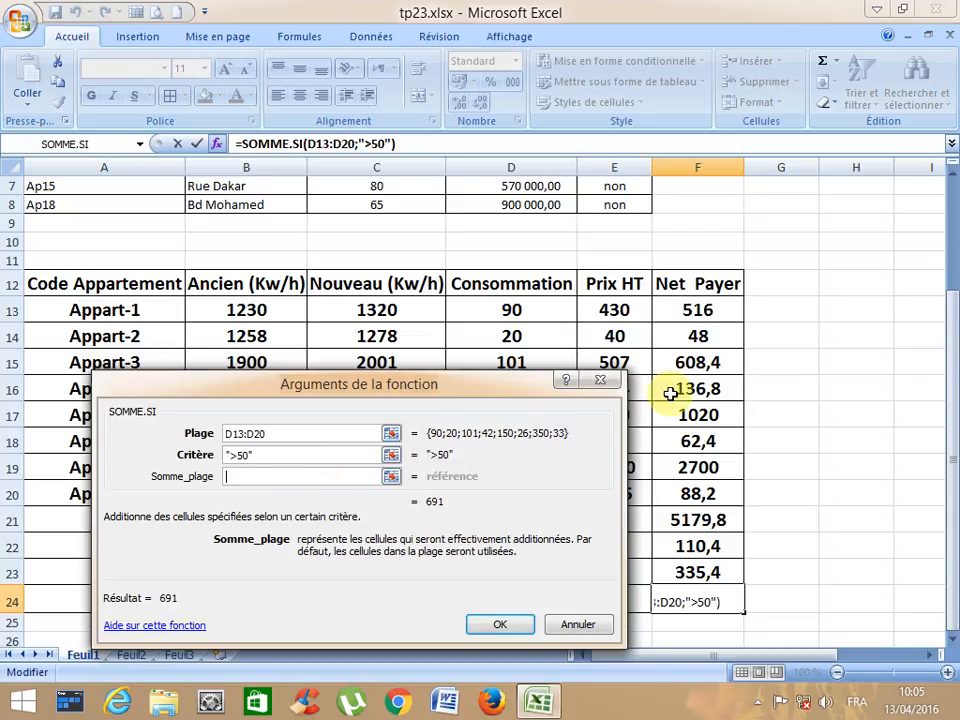
{"action": "left_click_drag", "start_coordinate": [712, 316], "coordinate": [699, 489]}
{"action": "key", "text": "Return"}
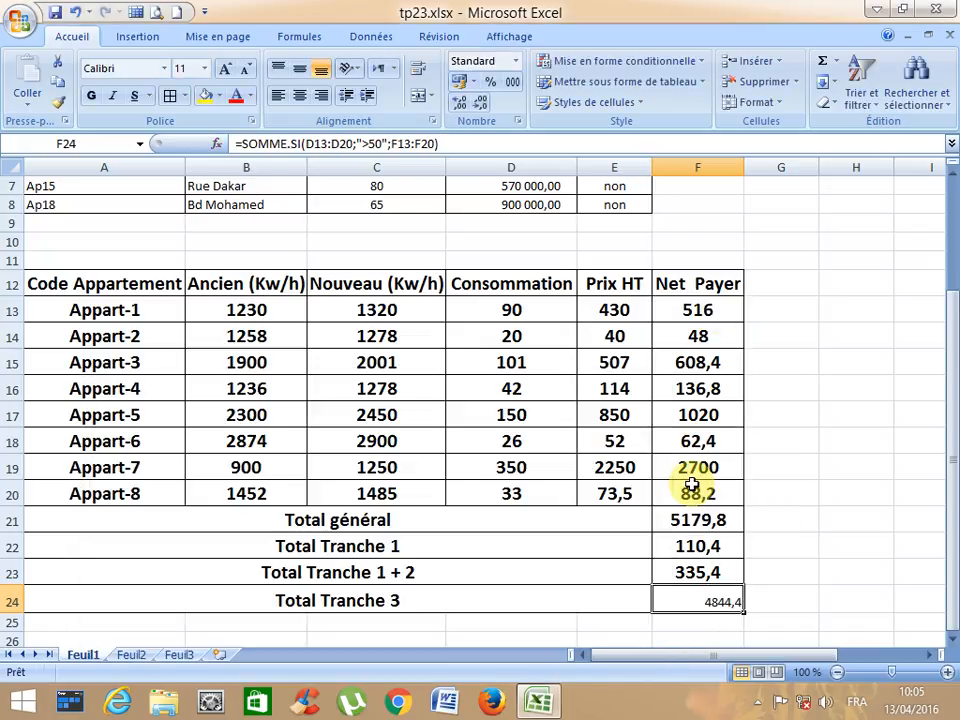
Copy the formatting of the Total Tranche 1 + 2 amount in F23 to F24
{"action": "key", "text": "Up"}
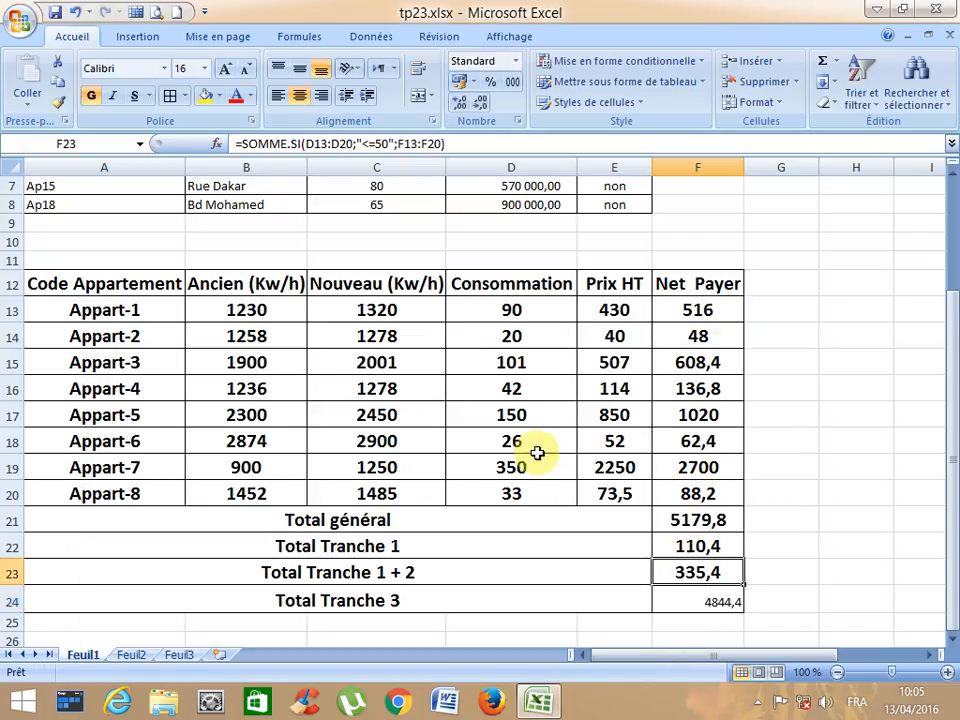
{"action": "left_click", "coordinate": [58, 102]}
{"action": "left_click", "coordinate": [705, 598]}
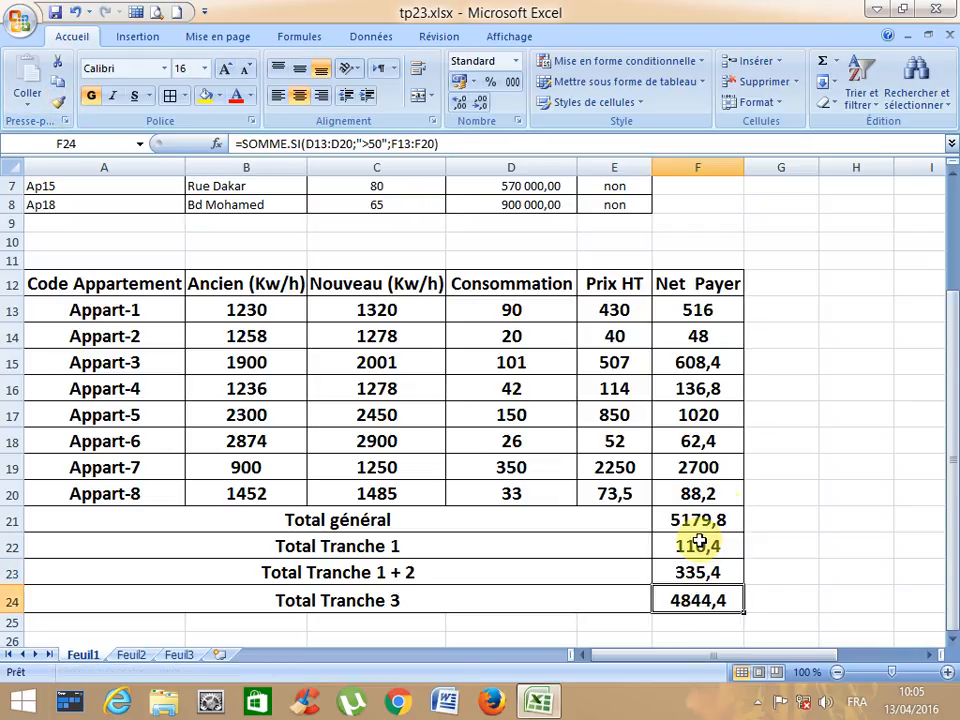
{"action": "left_click", "coordinate": [612, 466]}
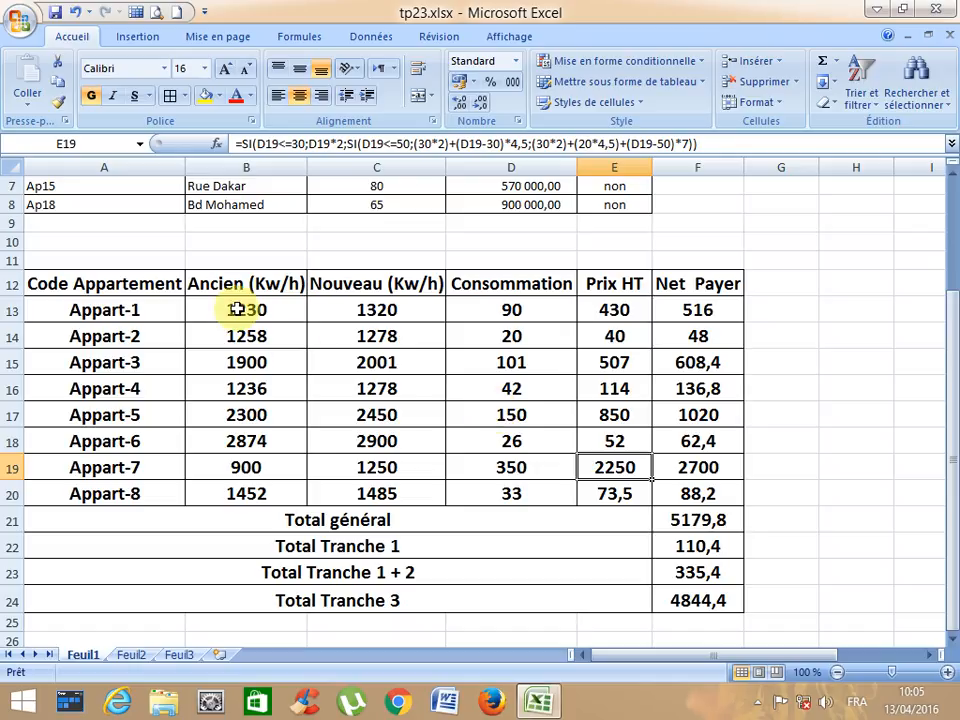
{"action": "left_click", "coordinate": [180, 292]}
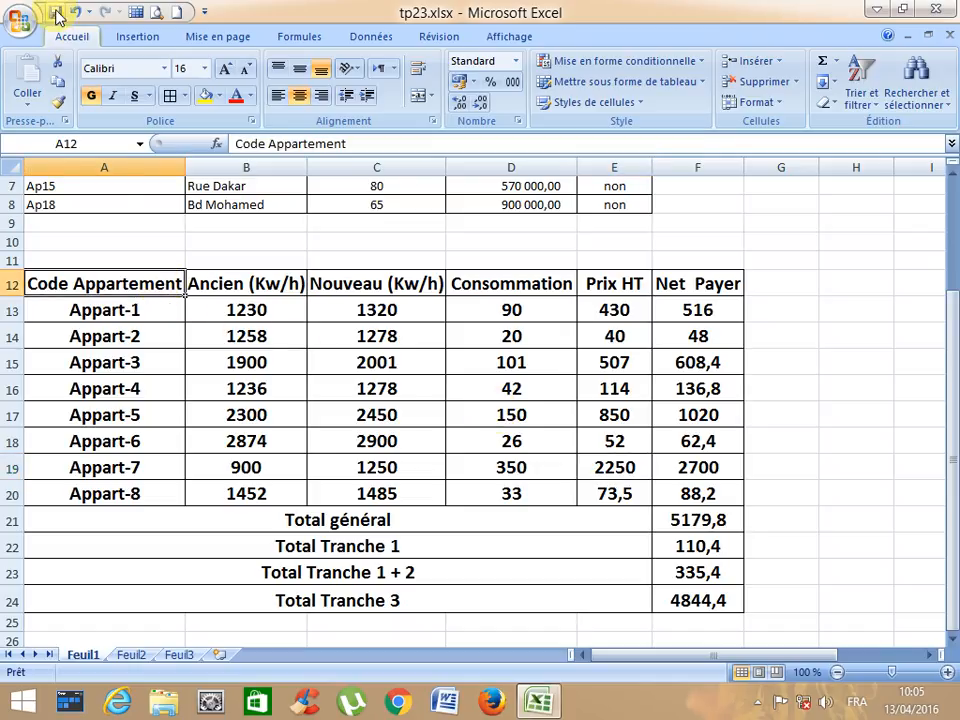